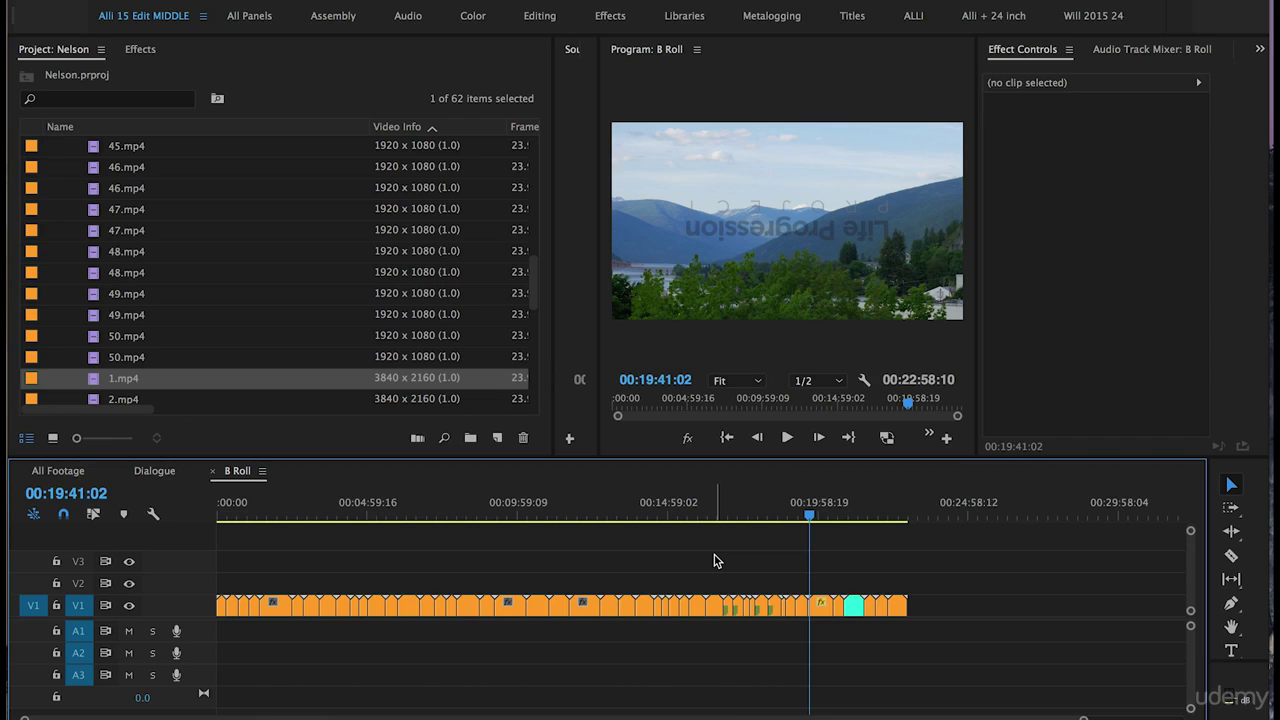
# Play the B Roll sequence from its start and review the footage in 4.mp4
pyautogui.press('Home')
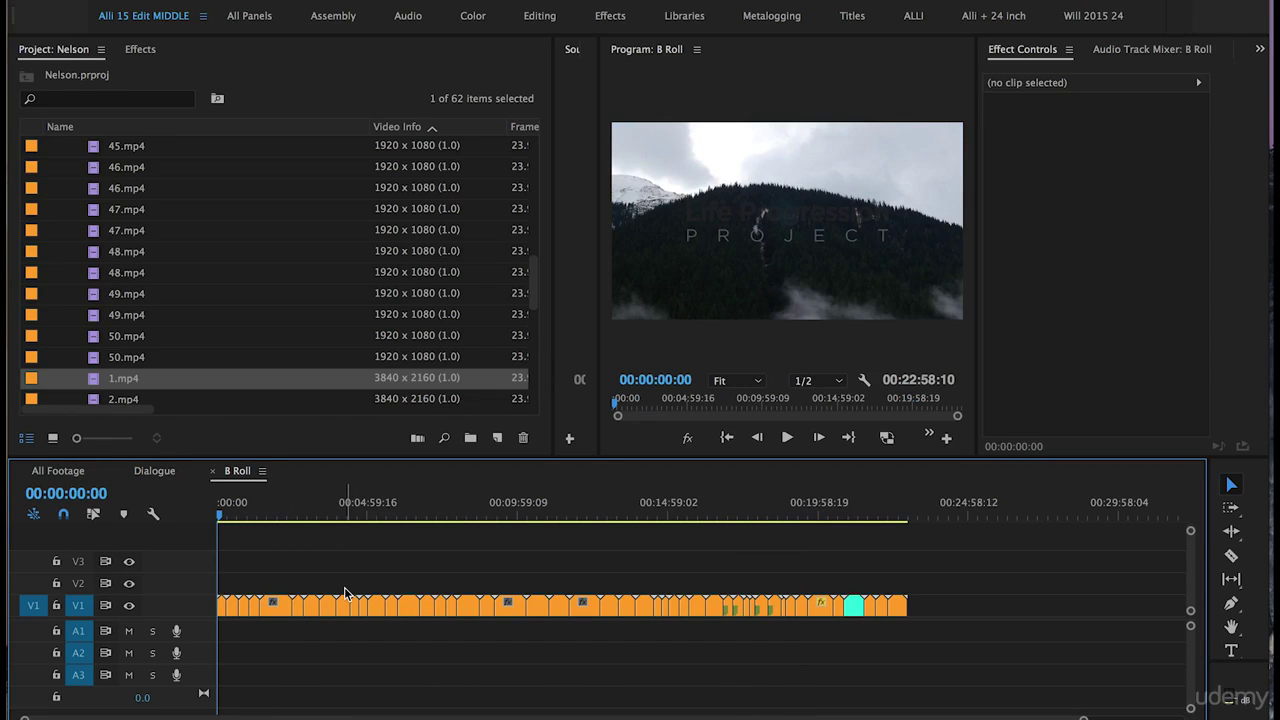
pyautogui.press('=')
pyautogui.press('=')
pyautogui.press('=')
pyautogui.press('=')
pyautogui.press('=')
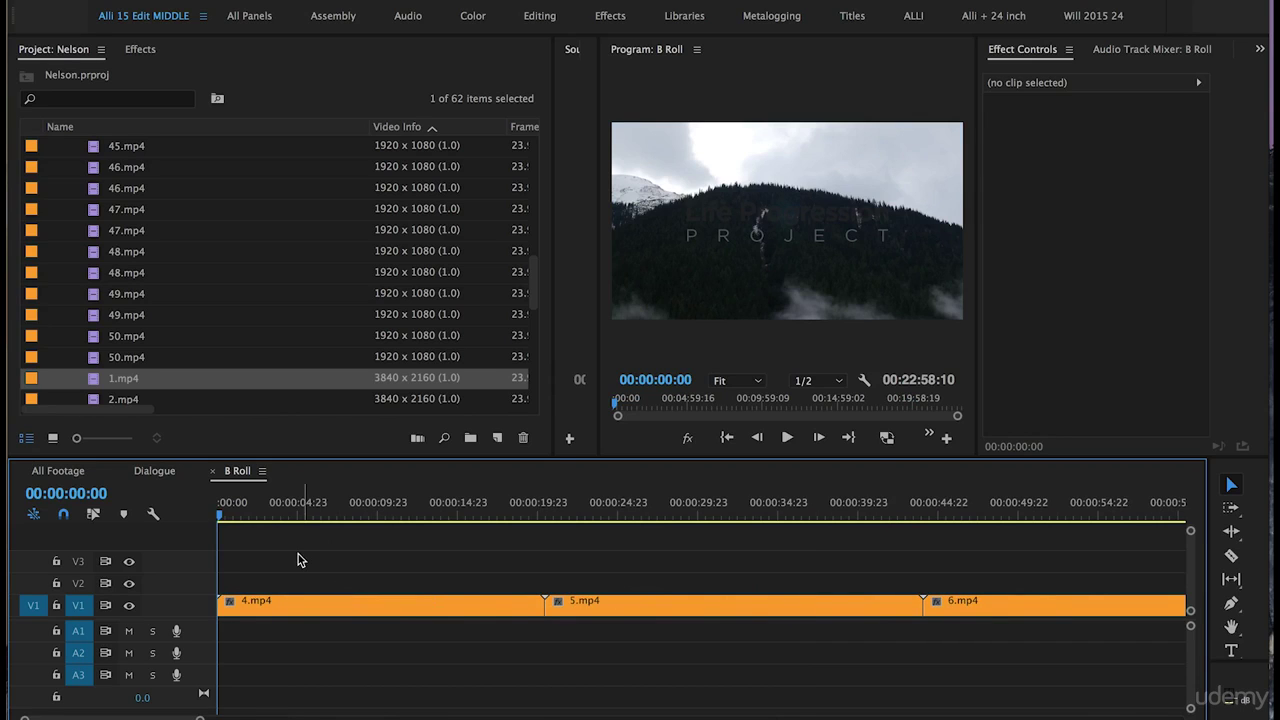
pyautogui.press('space')
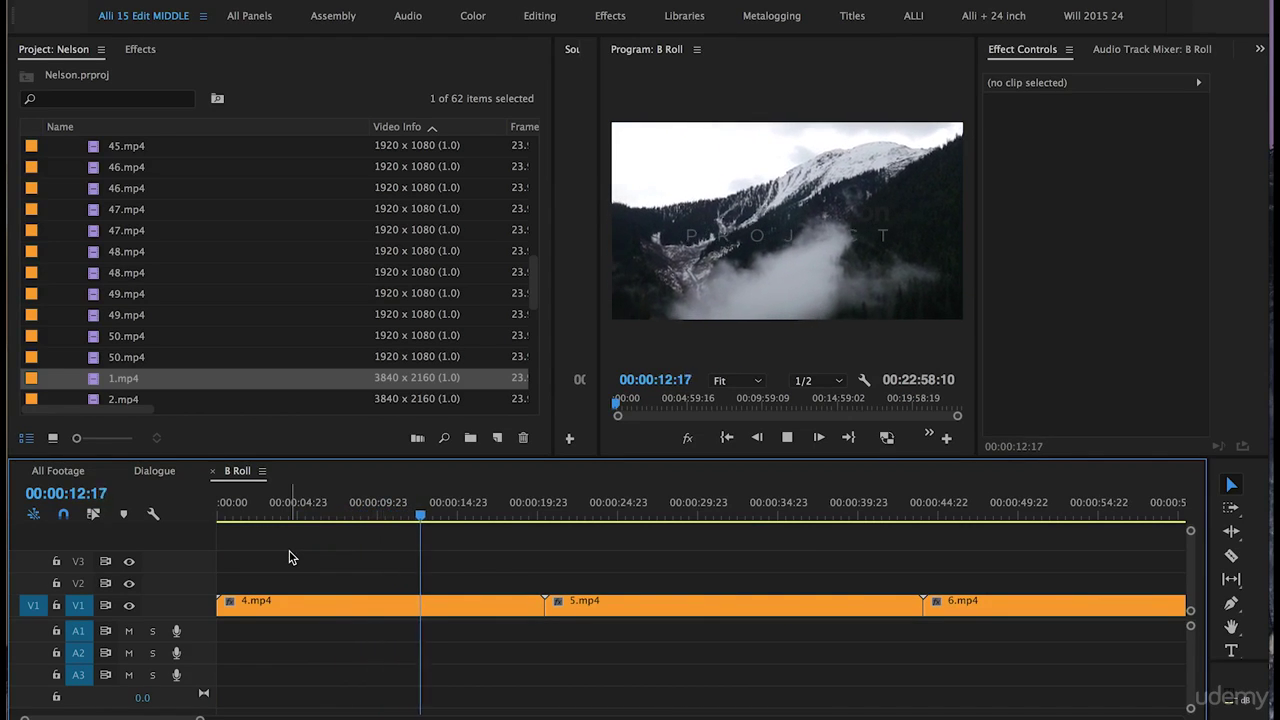
pyautogui.press('space')
pyautogui.press('space')
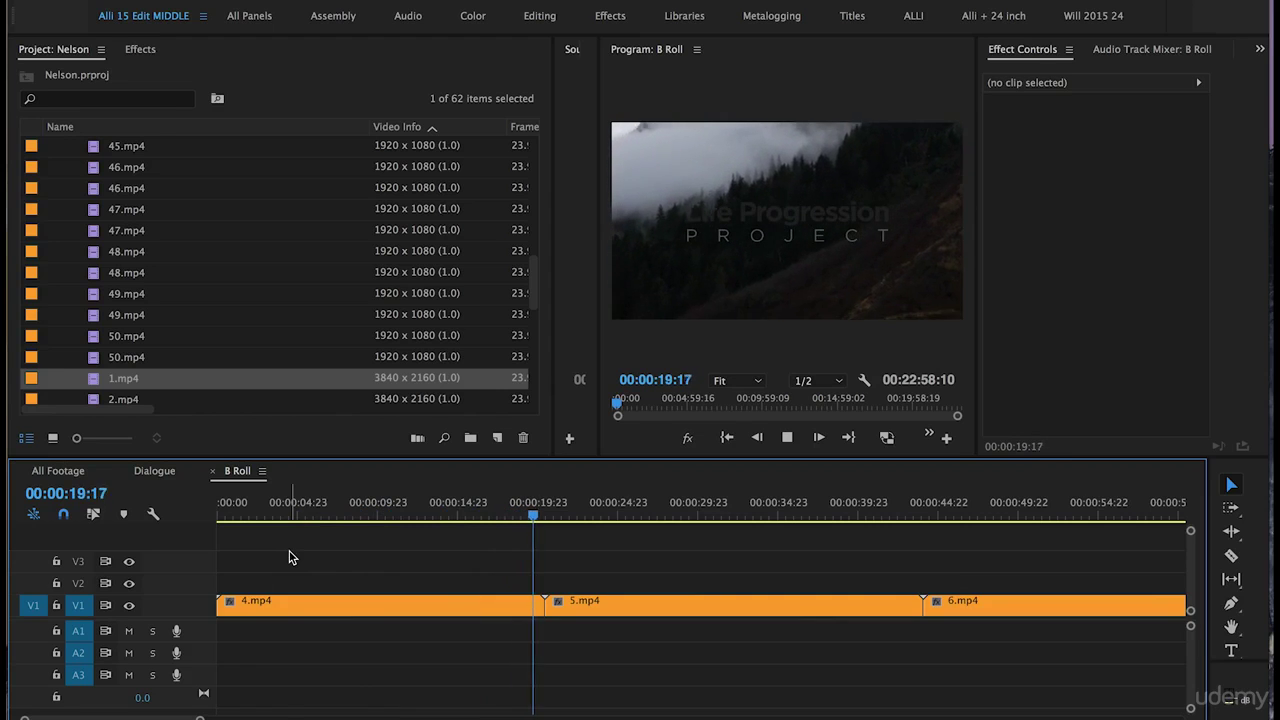
pyautogui.press('space')
# Cut 4.mp4 at 00:00:15:19 and move the part before the cut up to V2
pyautogui.moveTo(525, 502); pyautogui.dragTo(472, 507)
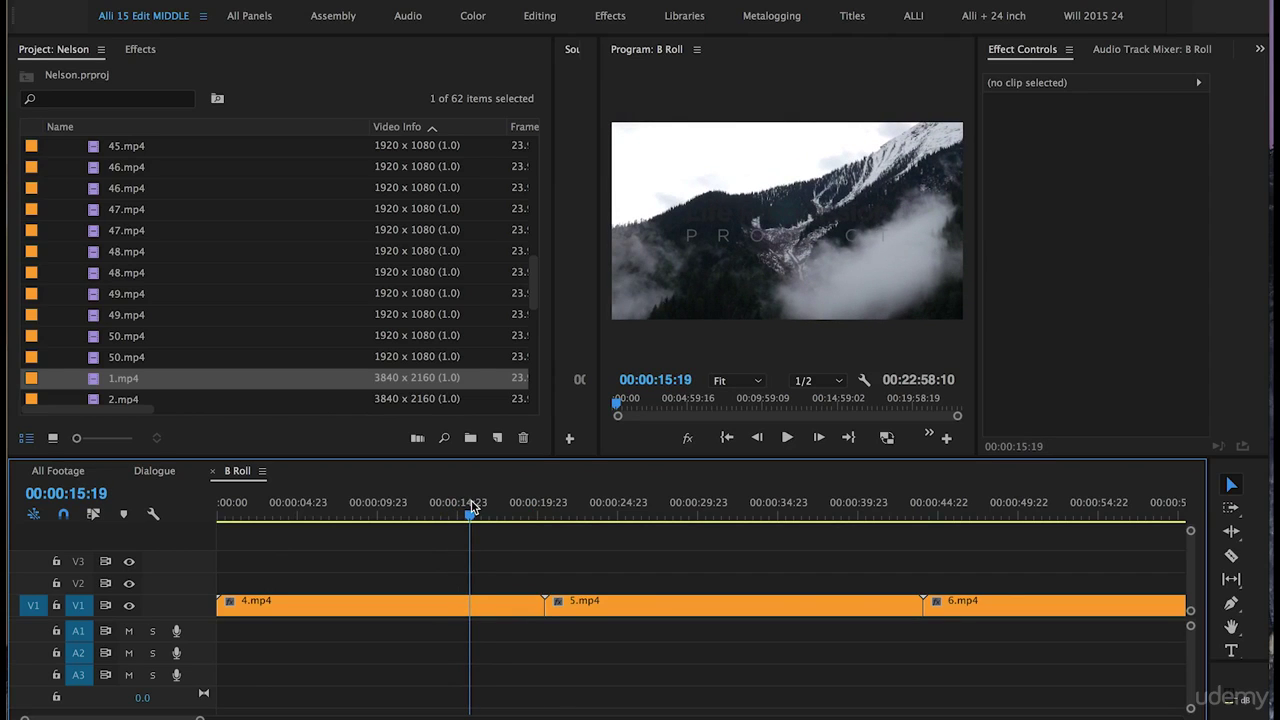
pyautogui.hotkey('ctrl', 'k')
pyautogui.moveTo(394, 608); pyautogui.dragTo(389, 583)
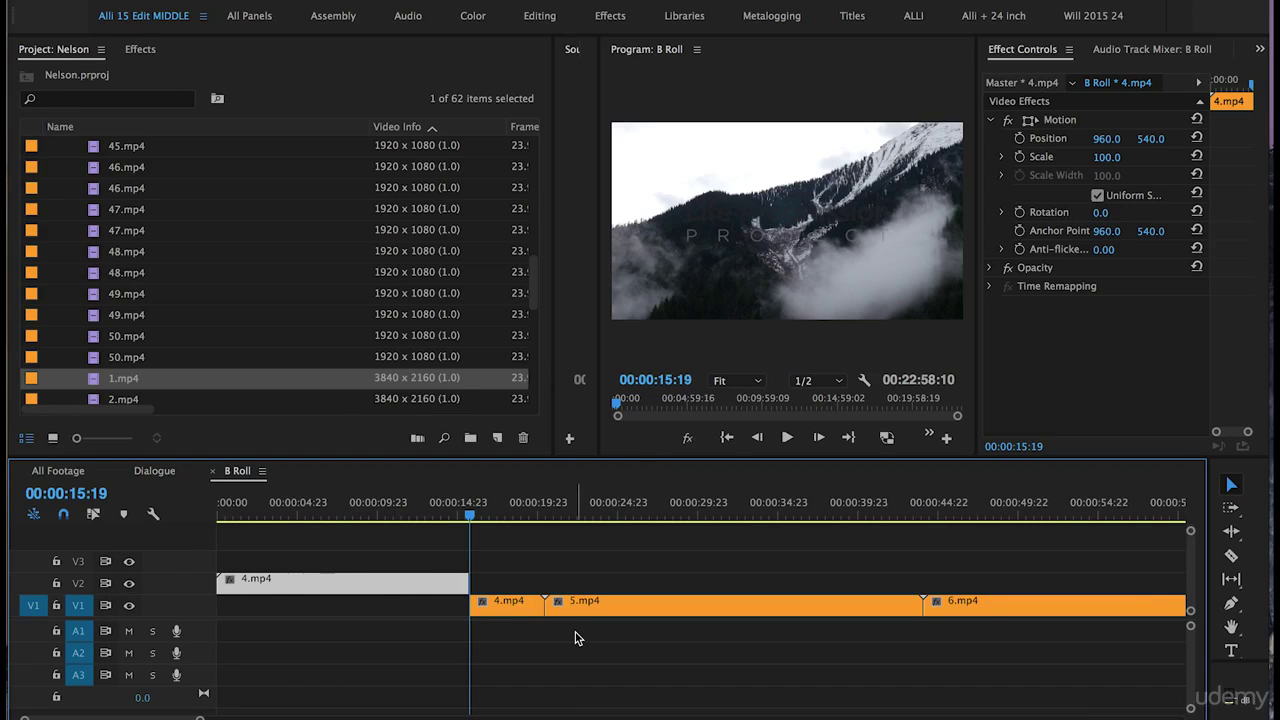
# Cut 5.mp4 at 00:00:36:17 and move the part before the cut up to V2
pyautogui.click(548, 513)
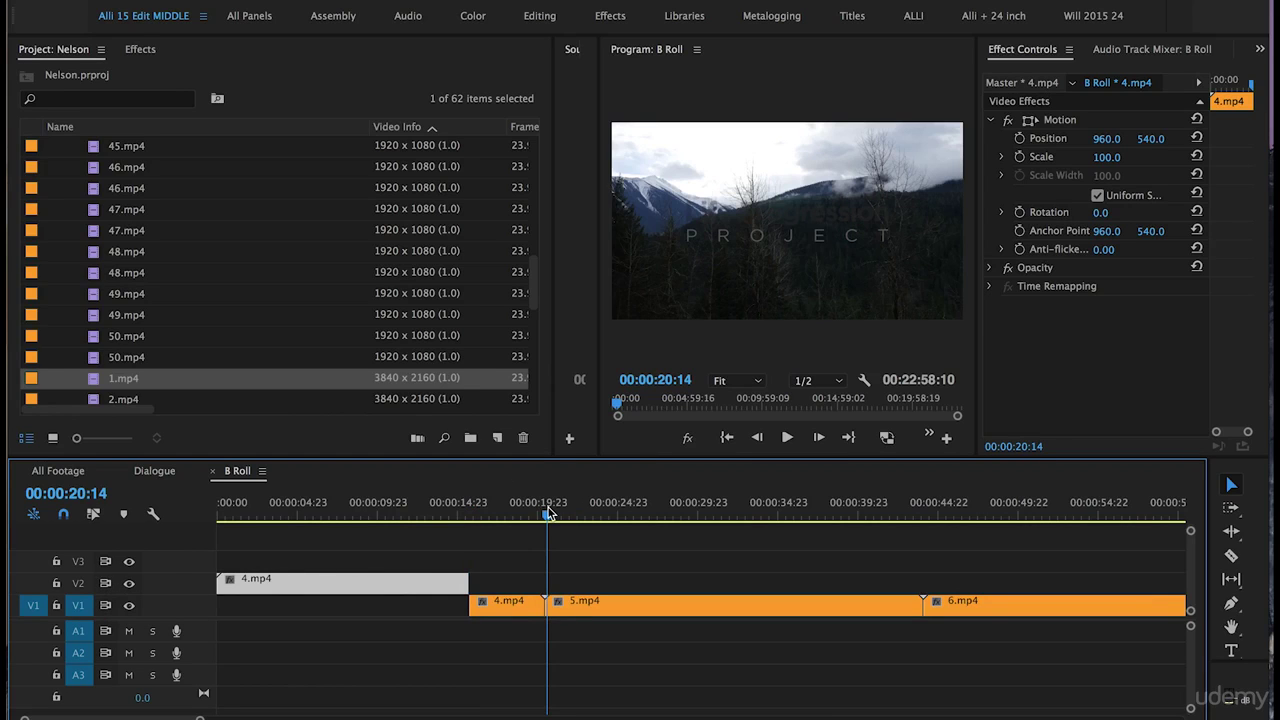
pyautogui.moveTo(548, 514); pyautogui.dragTo(806, 520)
pyautogui.press('super+k')
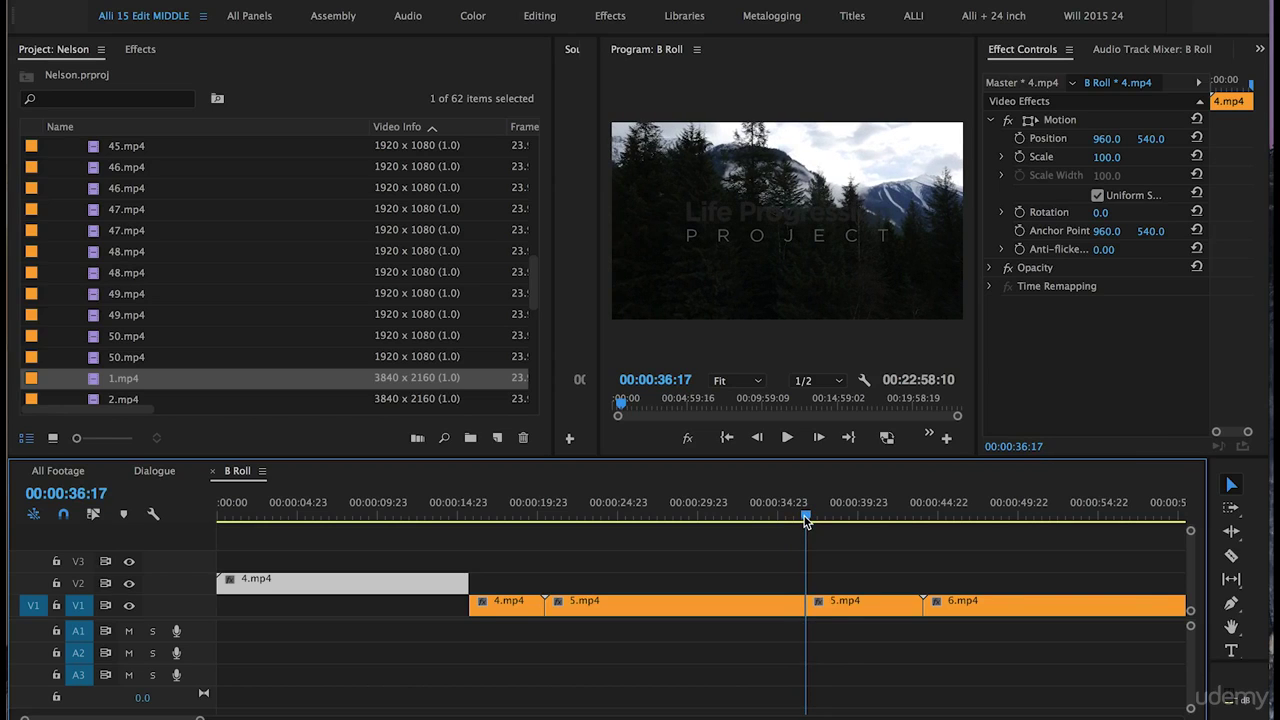
pyautogui.moveTo(756, 603); pyautogui.dragTo(754, 579)
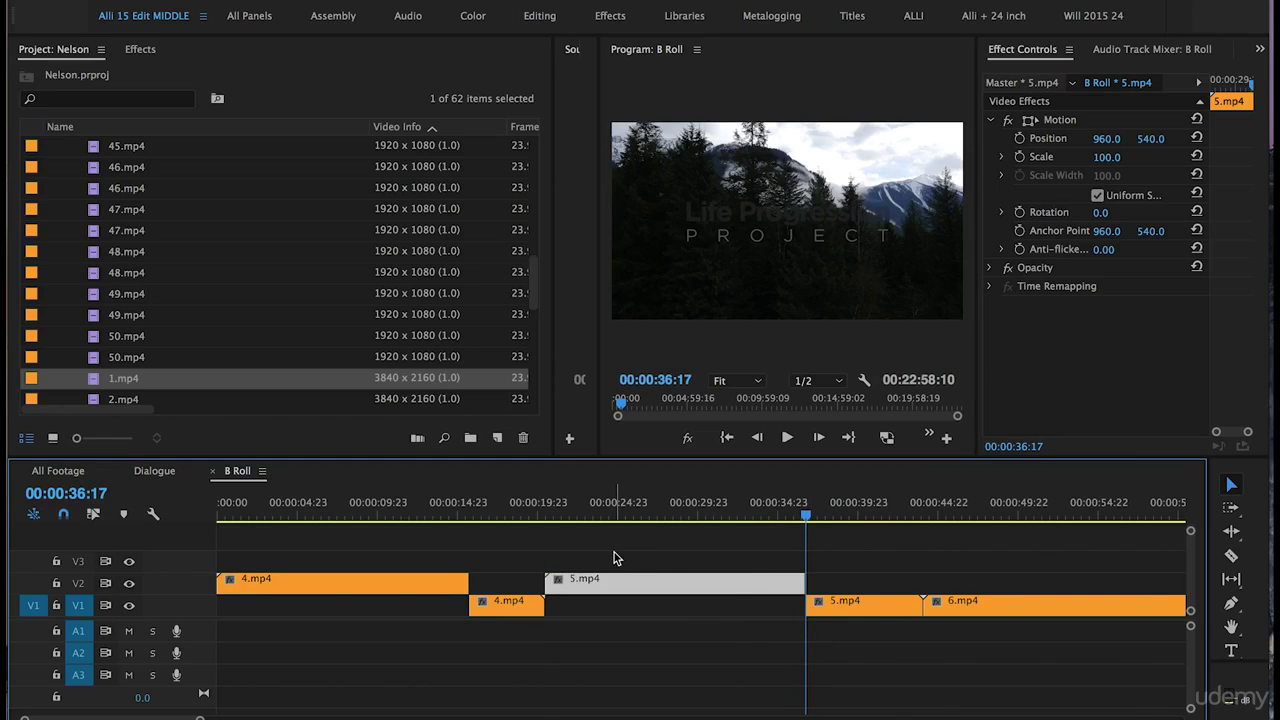
# Cut the chosen sections out of 6.mp4 and 7.mp4 and move them up to V2
pyautogui.scroll(-1, 614, 557)
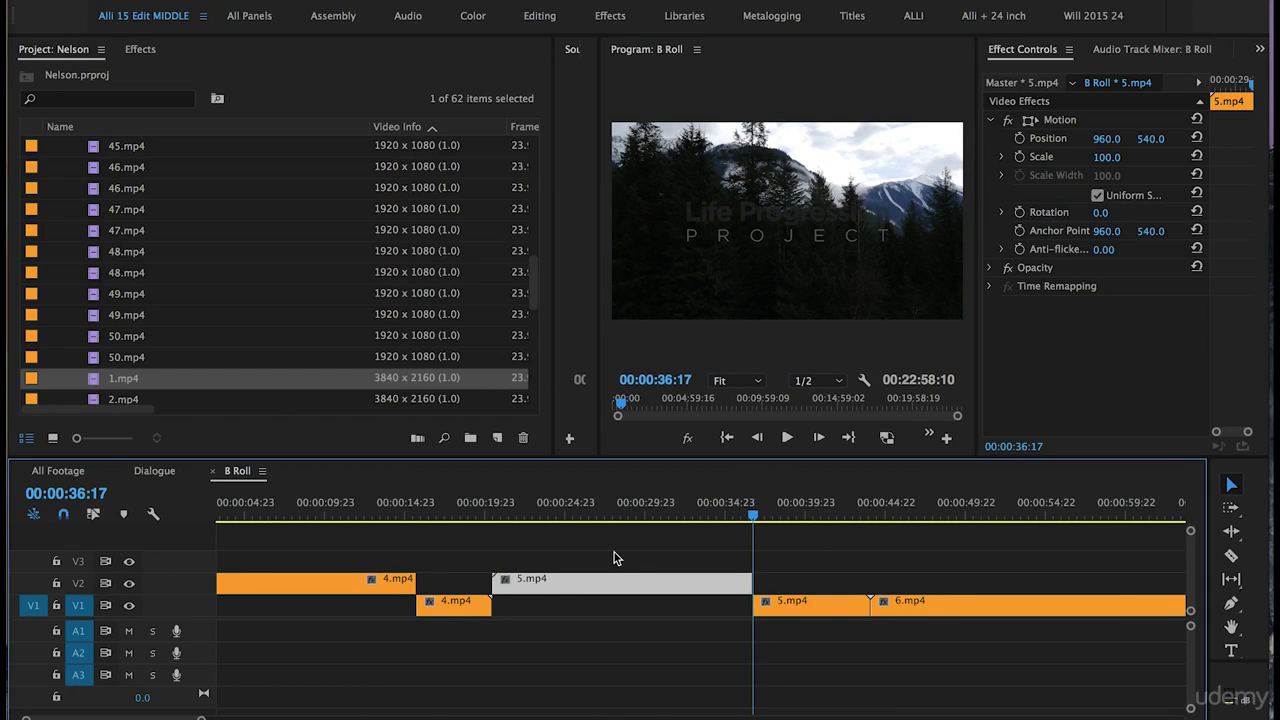
pyautogui.press('-')
pyautogui.moveTo(510, 514); pyautogui.dragTo(725, 514)
pyautogui.moveTo(520, 605); pyautogui.dragTo(520, 583)
pyautogui.moveTo(549, 514); pyautogui.dragTo(592, 516)
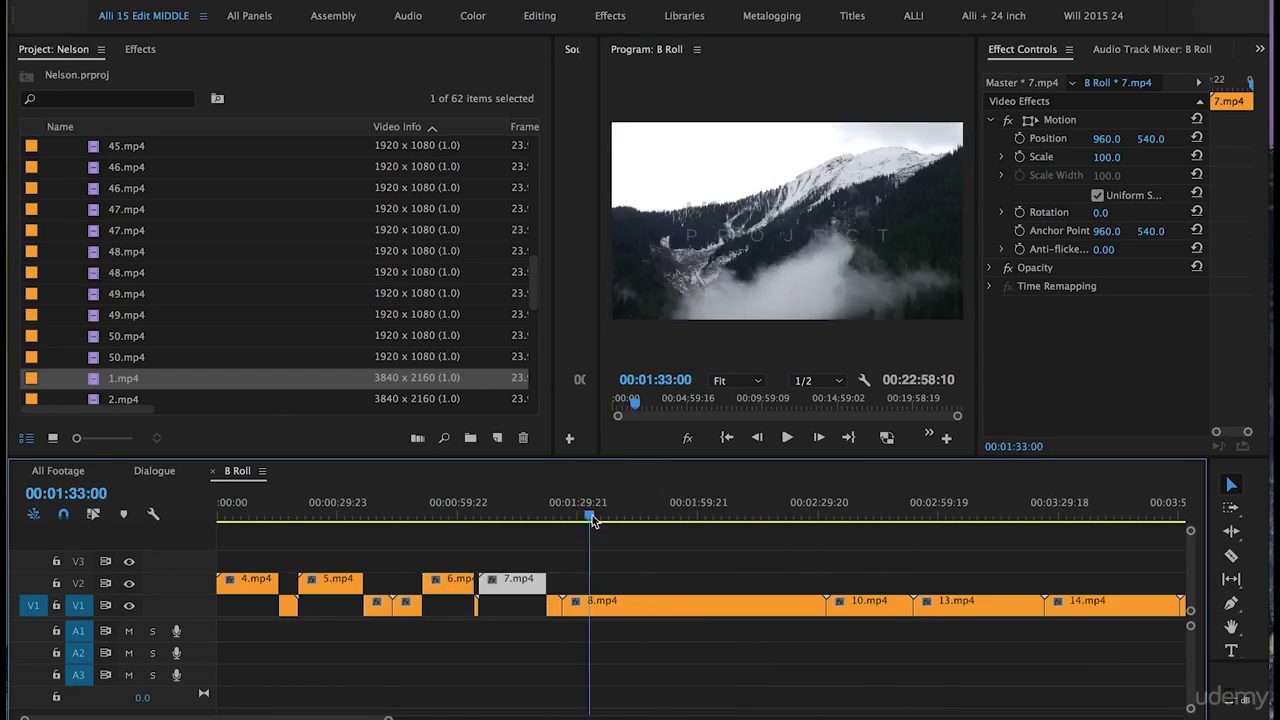
# Go on through the B-roll from 8.mp4, cutting out the chosen sections and moving each one up to V2
pyautogui.moveTo(650, 605); pyautogui.dragTo(650, 583)
pyautogui.moveTo(724, 514); pyautogui.dragTo(864, 516)
pyautogui.press('super+k')
pyautogui.moveTo(821, 602); pyautogui.dragTo(821, 578)
pyautogui.moveTo(848, 515); pyautogui.dragTo(974, 515)
pyautogui.moveTo(915, 605); pyautogui.dragTo(915, 583)
pyautogui.moveTo(922, 515); pyautogui.dragTo(966, 515)
pyautogui.press('-')
pyautogui.moveTo(766, 605); pyautogui.dragTo(711, 592)
pyautogui.moveTo(731, 515); pyautogui.dragTo(956, 515)
pyautogui.moveTo(897, 605); pyautogui.dragTo(897, 586)
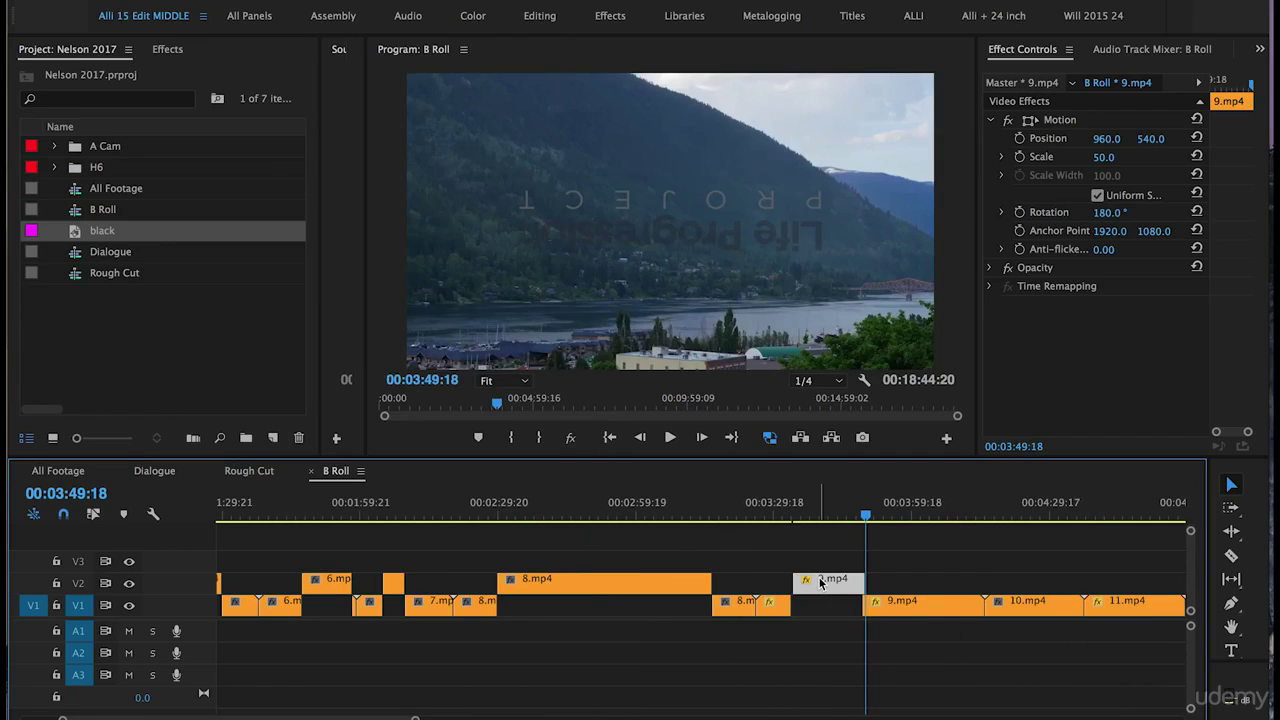
# Set the scale of the 9.mp4 section on V2 to 100 and scrub through the enlarged shot
pyautogui.moveTo(840, 516)
pyautogui.mouseDown()
pyautogui.moveTo(806, 516)
pyautogui.moveTo(841, 531)
pyautogui.mouseUp()
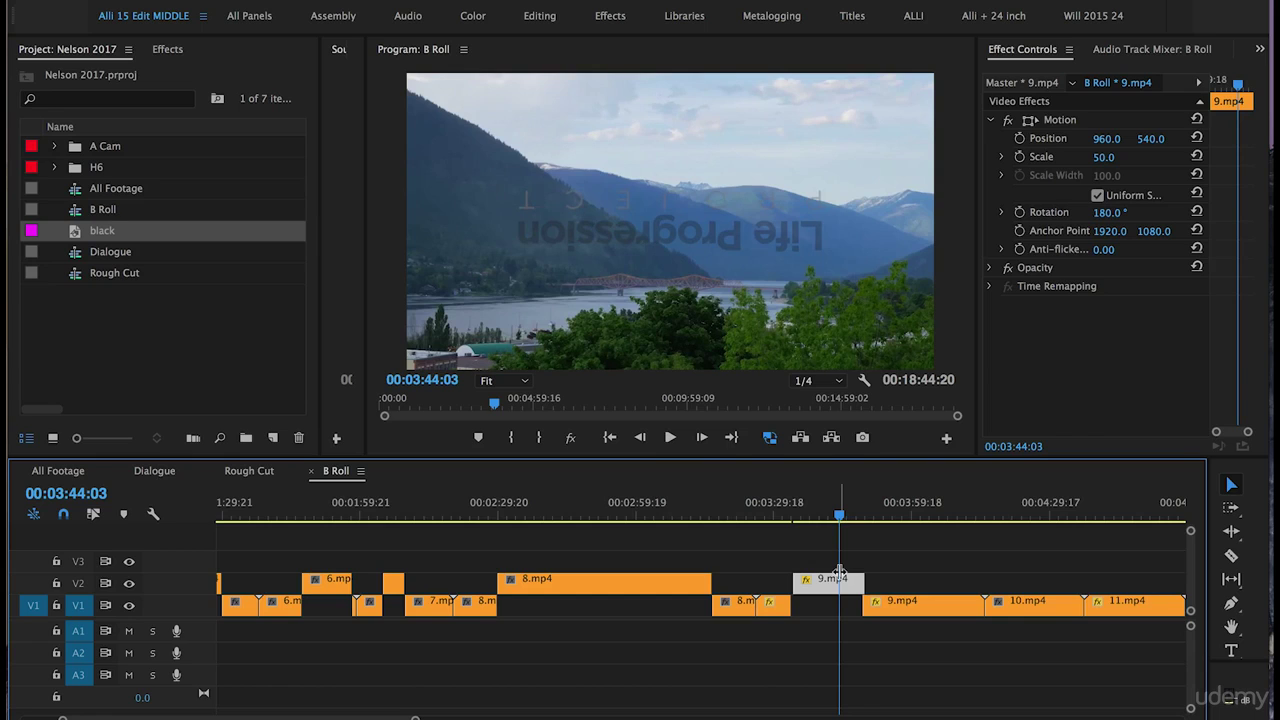
pyautogui.click(1103, 157)
pyautogui.write('100')
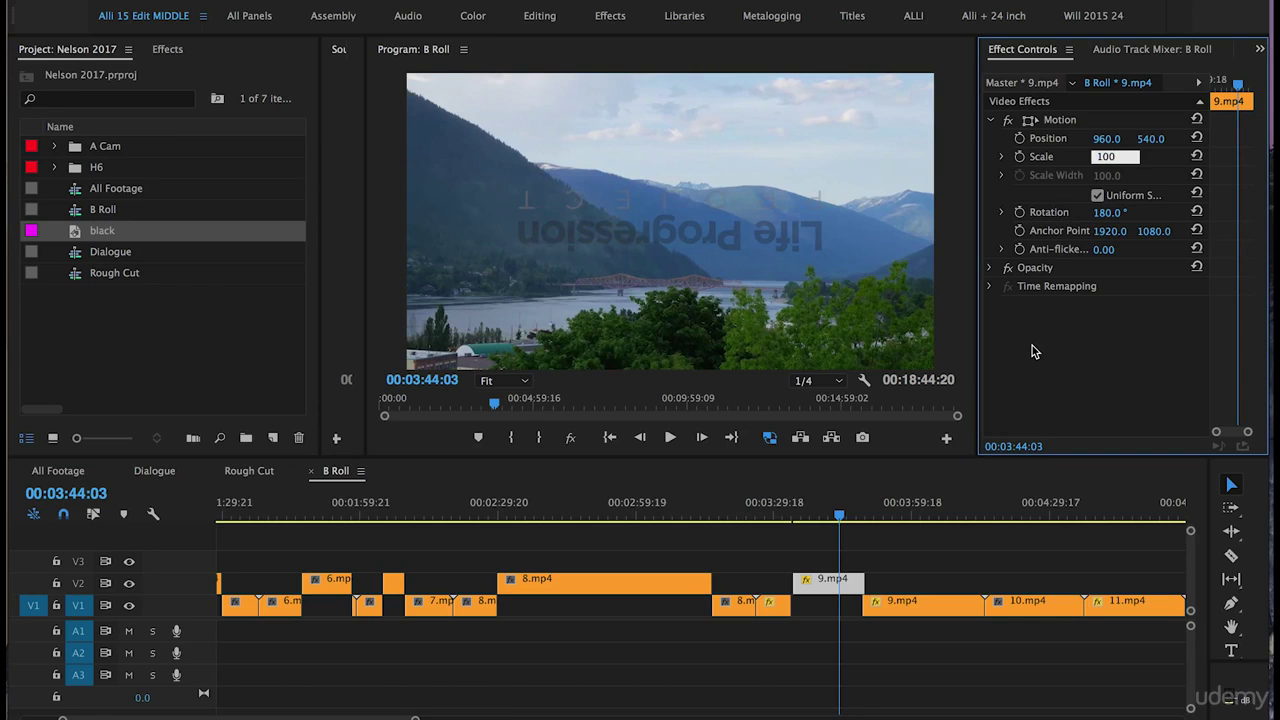
pyautogui.press('Return')
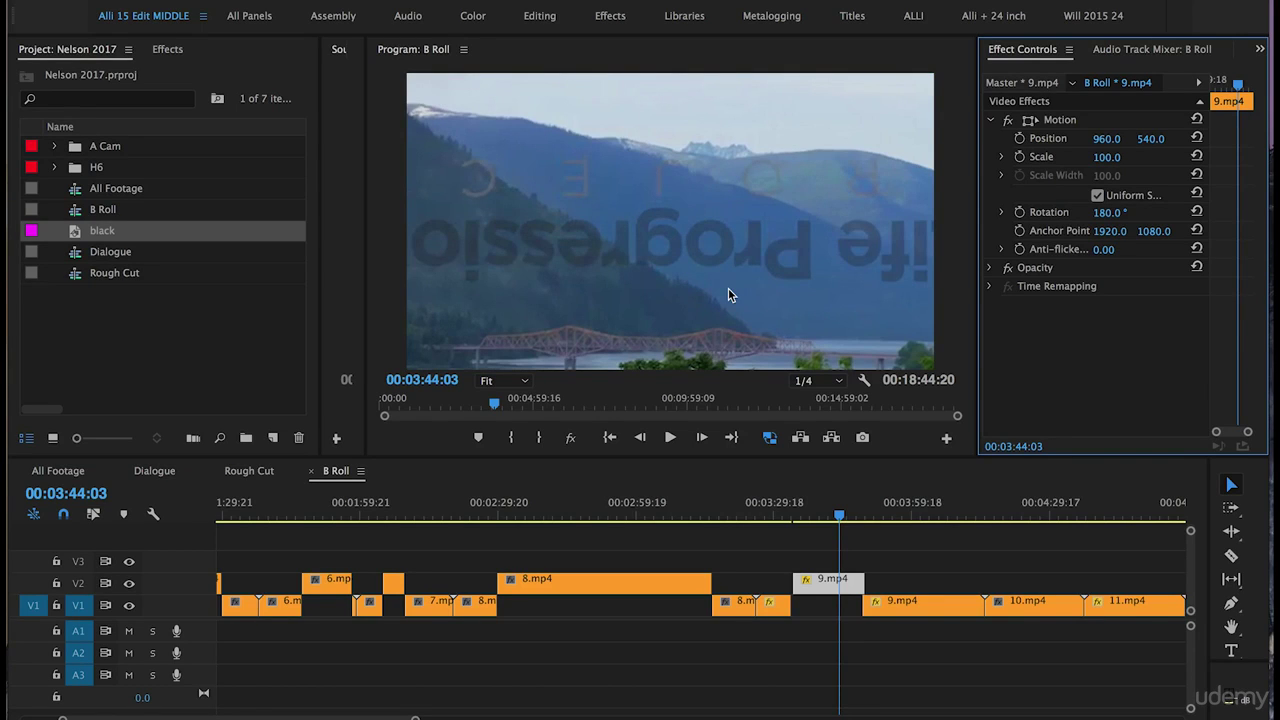
pyautogui.moveTo(812, 513); pyautogui.dragTo(849, 517)
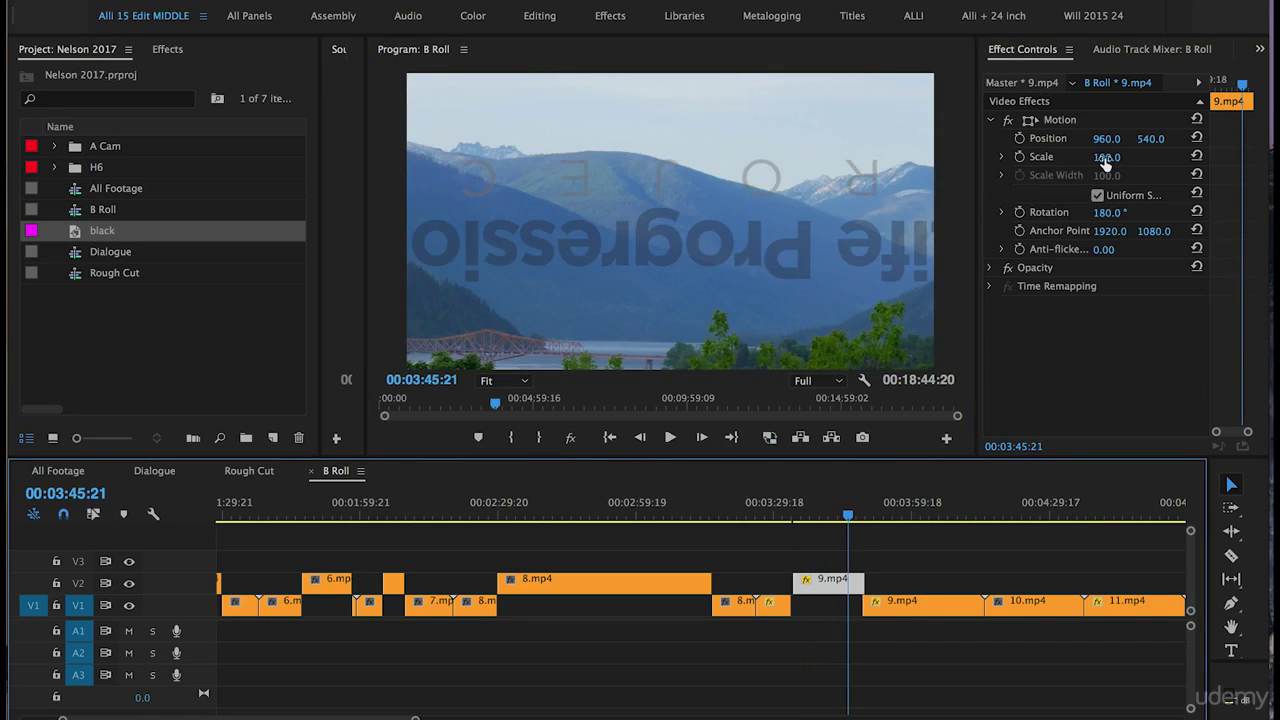
# Undo the scale change on 9.mp4 while keeping its chosen section on V2
pyautogui.press('super+z')
pyautogui.press('super+z')
pyautogui.press('super+z')
pyautogui.press('super+z')
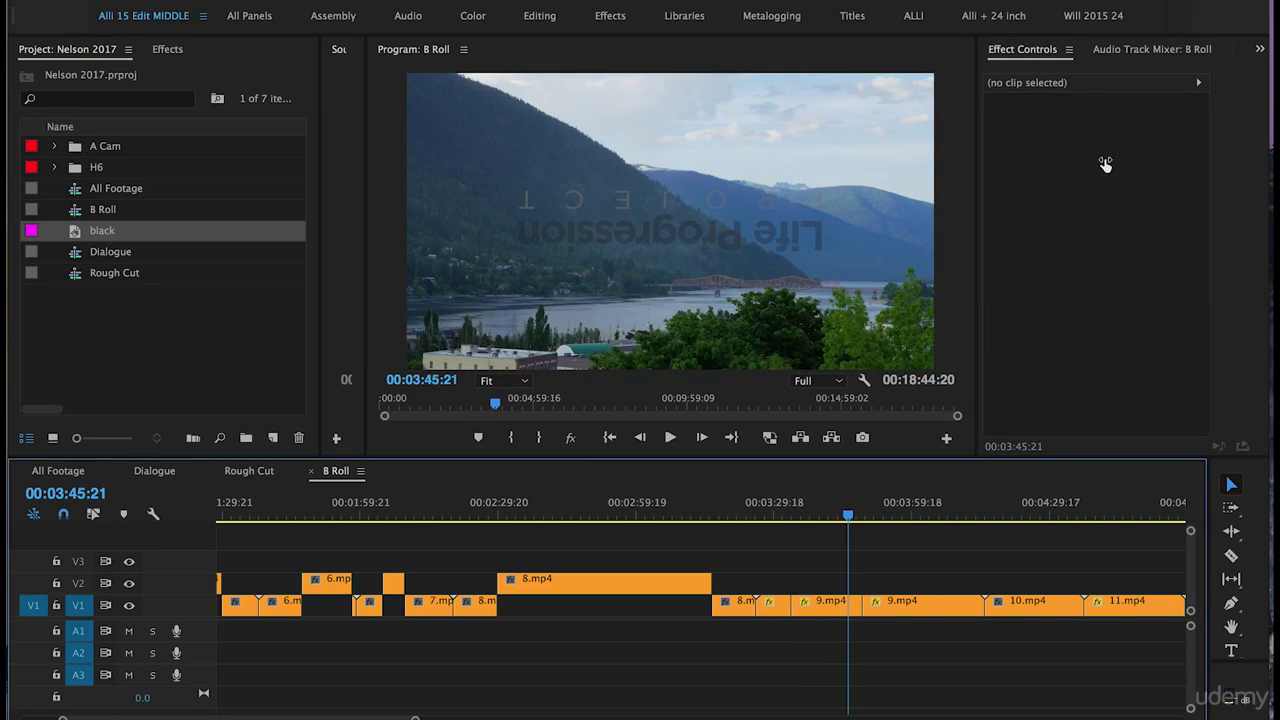
pyautogui.press('super+shift+z')
pyautogui.press('super+shift+z')
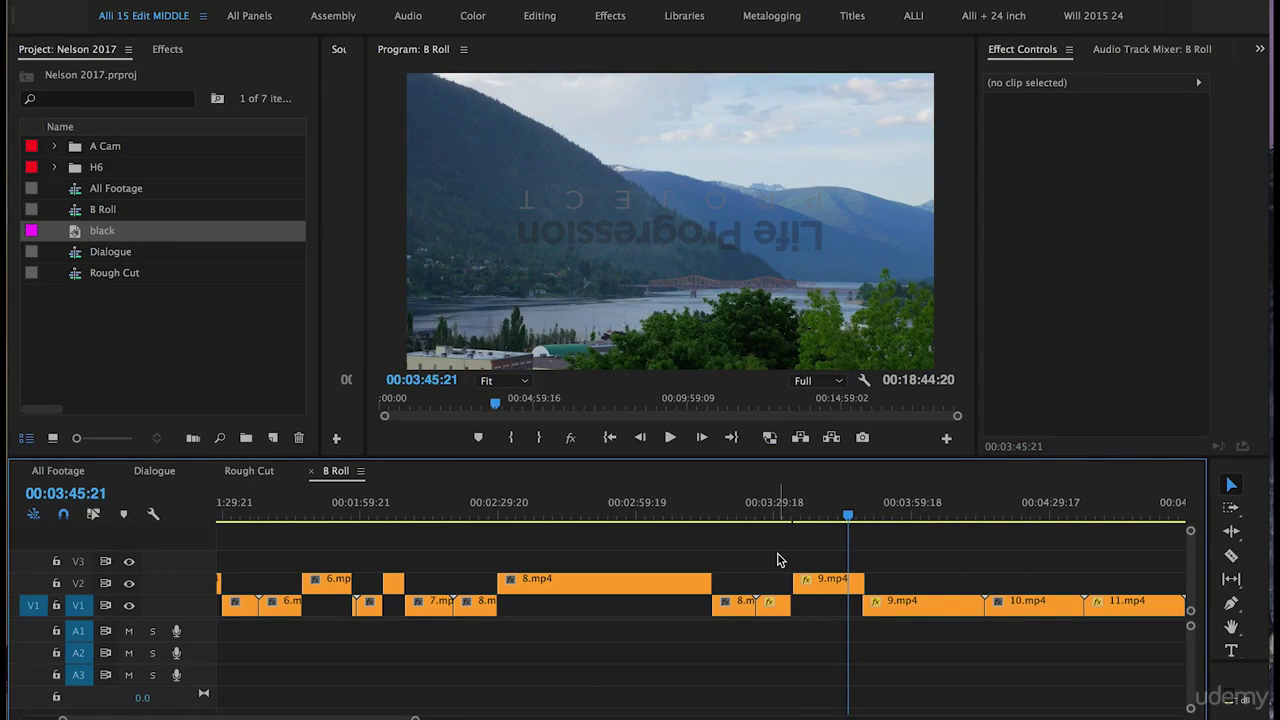
# Cut the last clip, 40.mp4, at 00:22:41:18 and move the section before the cut up to V2
pyautogui.hscroll(2, 780, 560)
pyautogui.moveTo(789, 516); pyautogui.dragTo(870, 516)
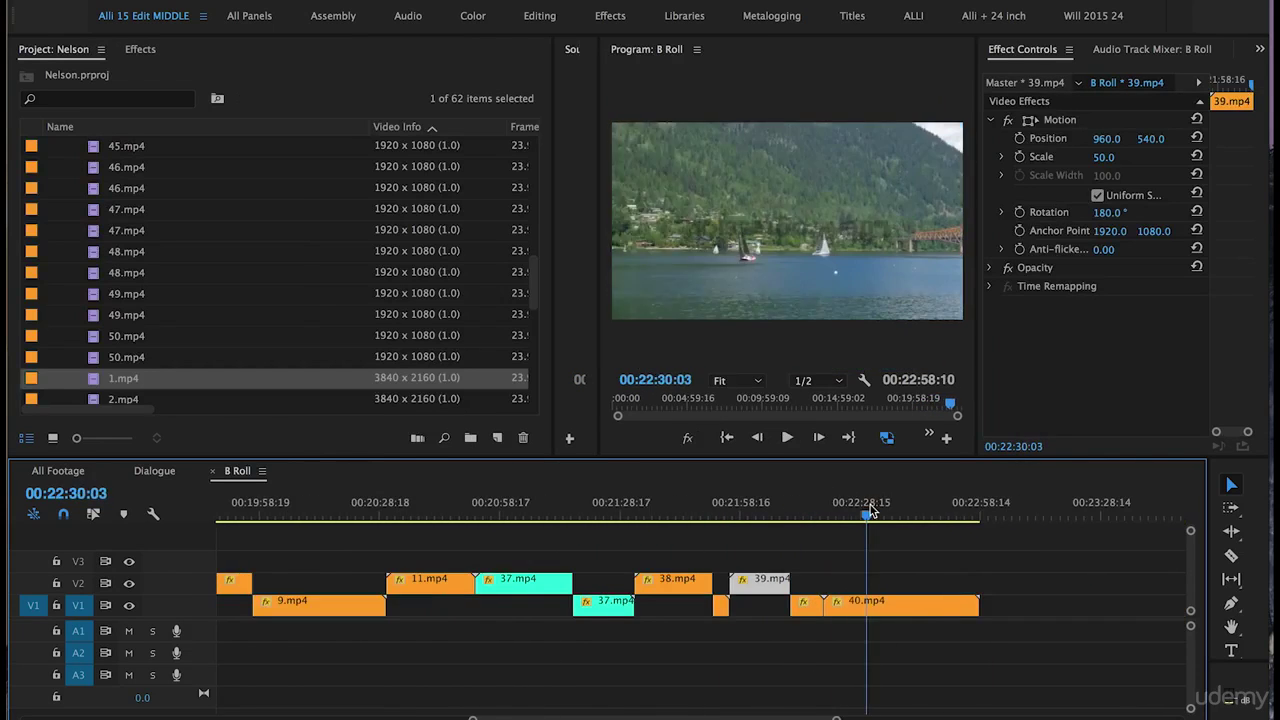
pyautogui.press('\\')
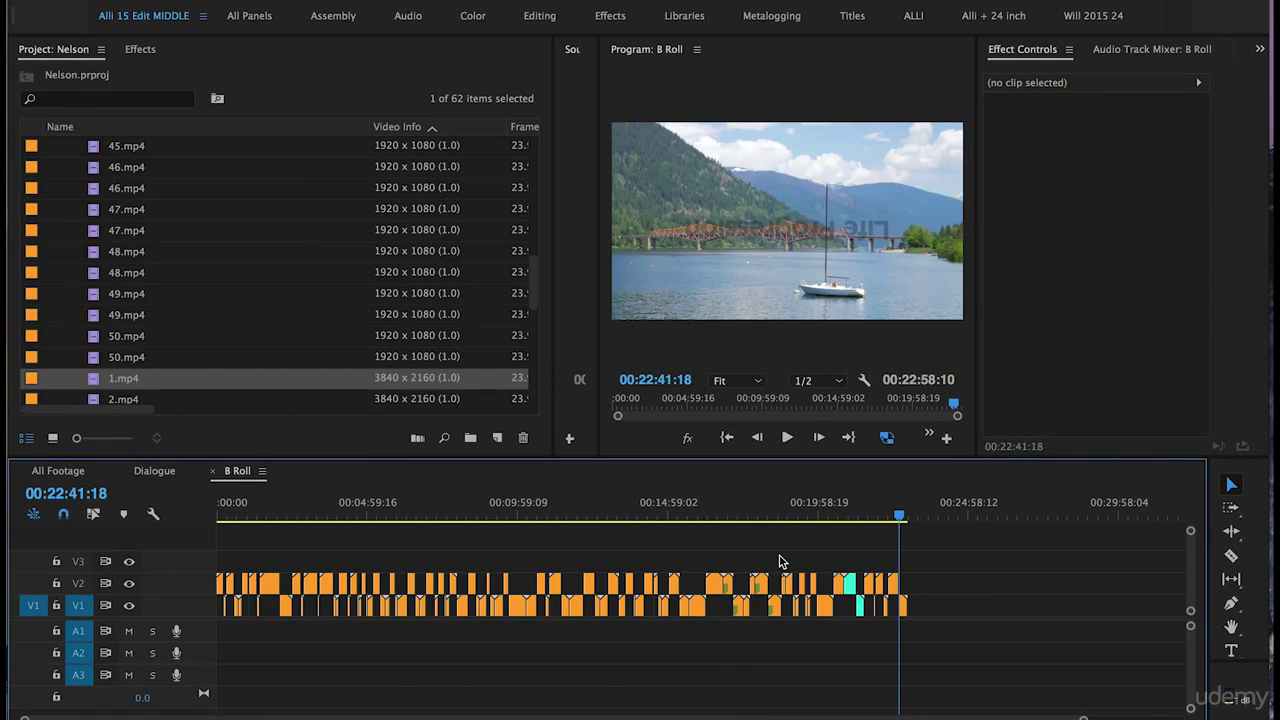
# Assign a red label colour to all the clips on V2 in the B Roll sequence
pyautogui.moveTo(993, 543); pyautogui.dragTo(158, 594)
pyautogui.rightClick(268, 590)
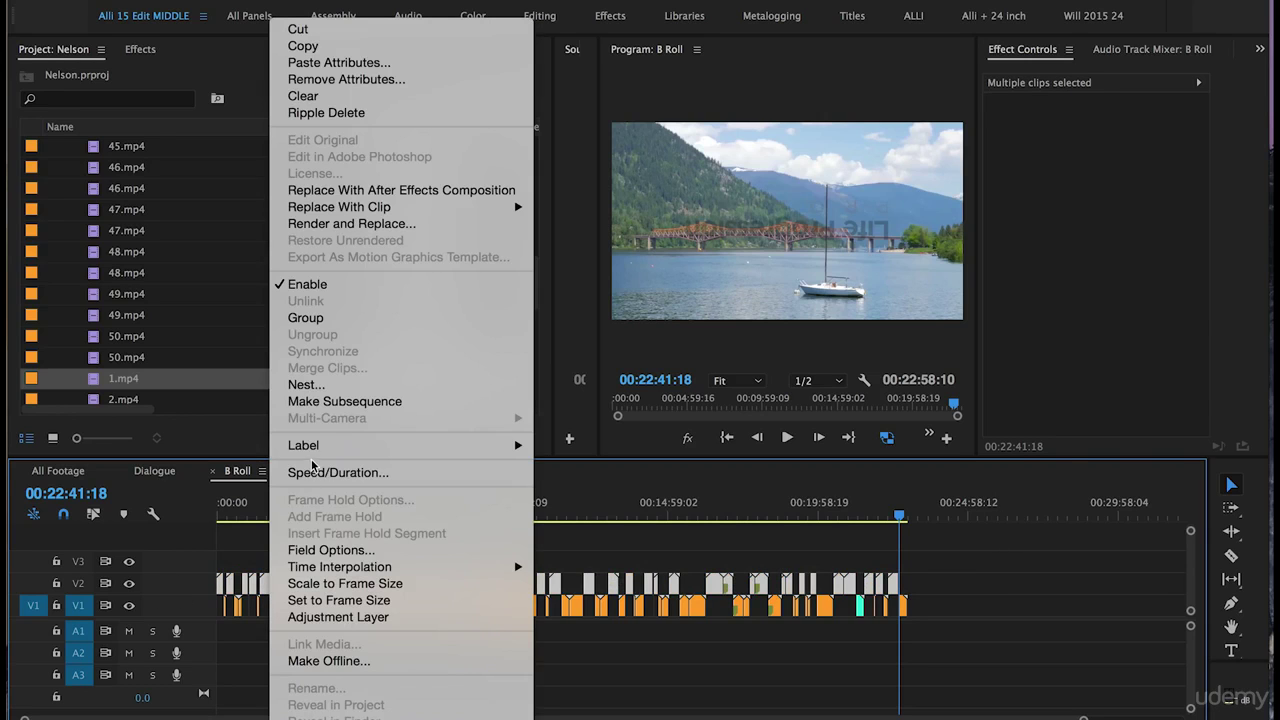
pyautogui.moveTo(334, 449)
pyautogui.click(655, 575)
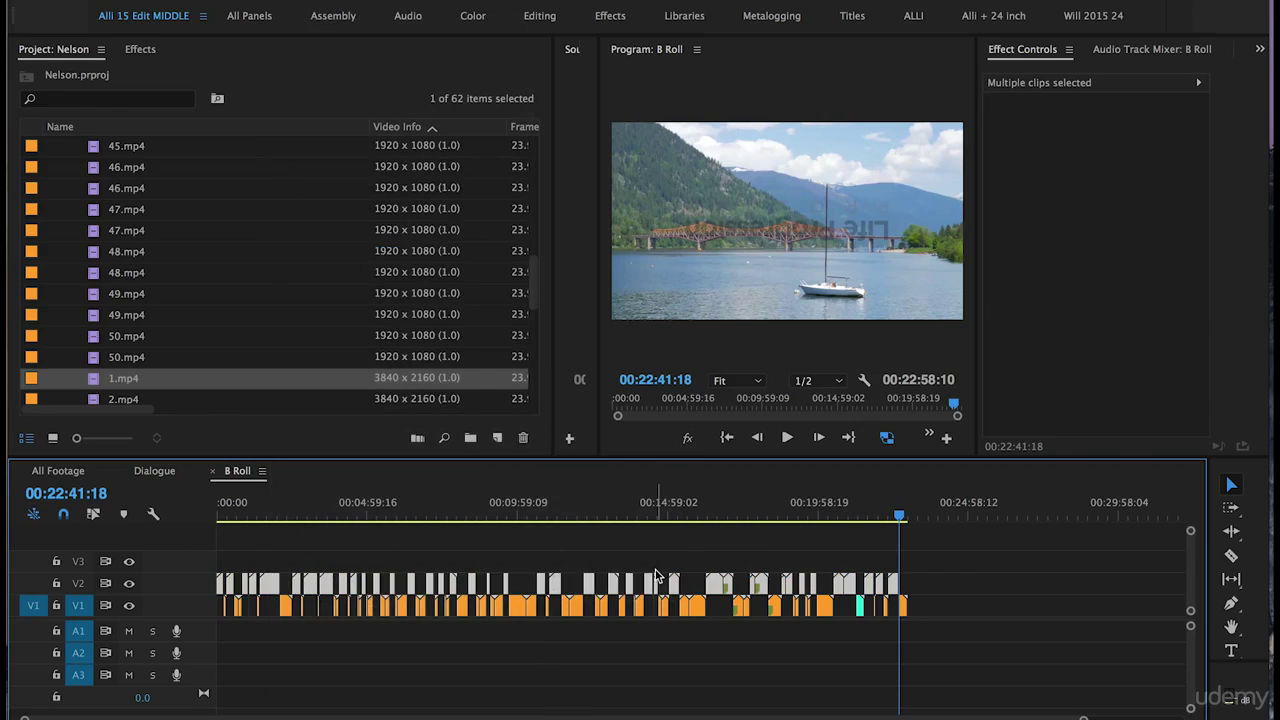
pyautogui.click(655, 575)
# Collapse the A Cam bin and move the B Roll sequence into the Sequences bin
pyautogui.scroll(15, 43, 254)
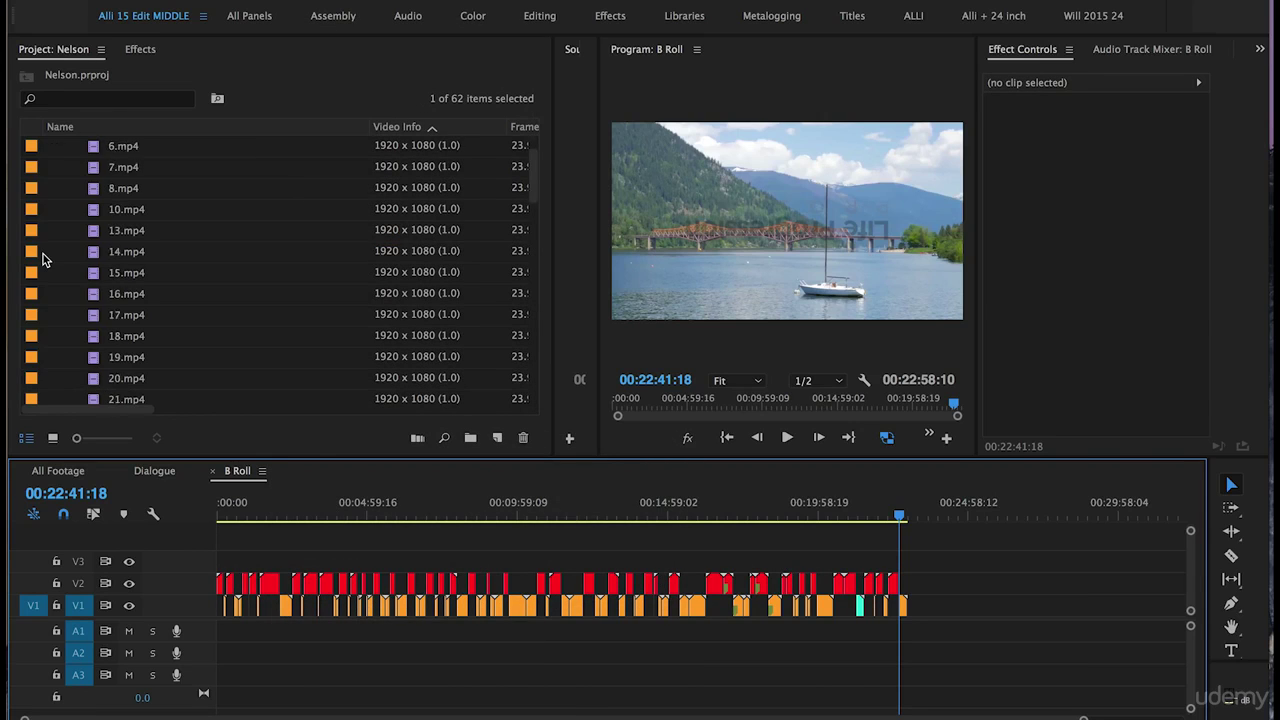
pyautogui.click(53, 146)
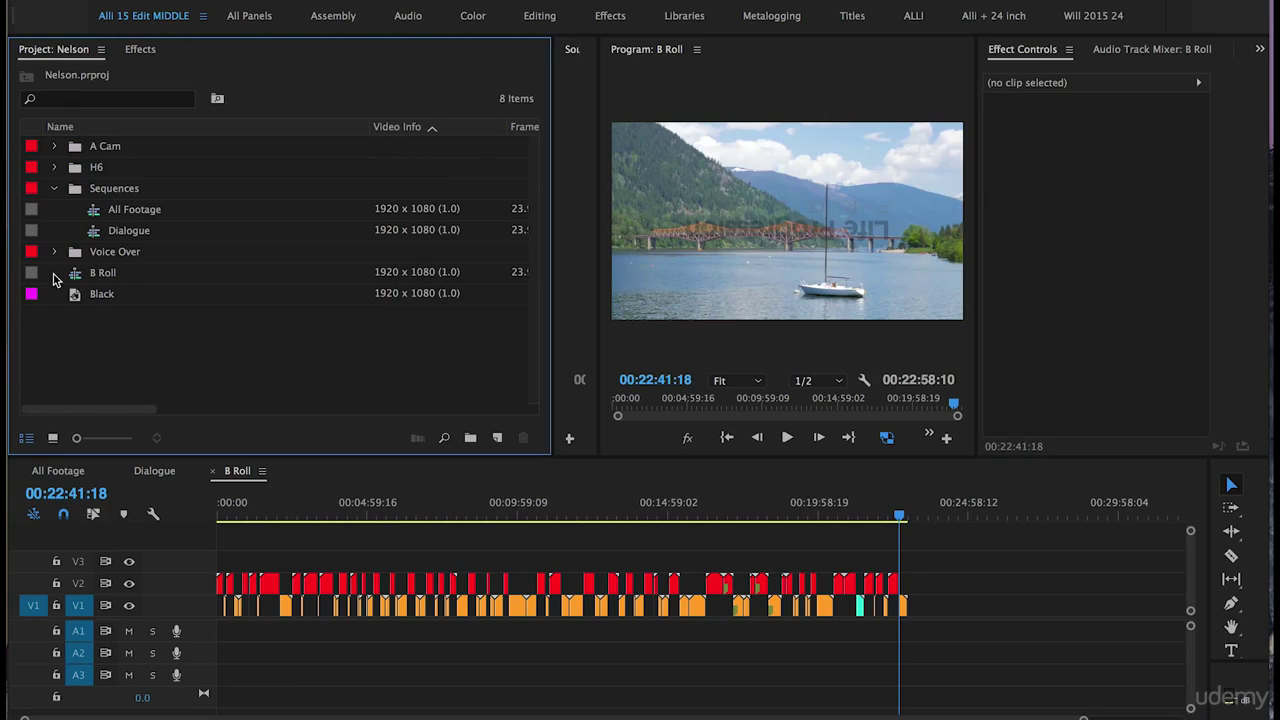
pyautogui.click(78, 280)
pyautogui.moveTo(79, 193); pyautogui.dragTo(85, 197)
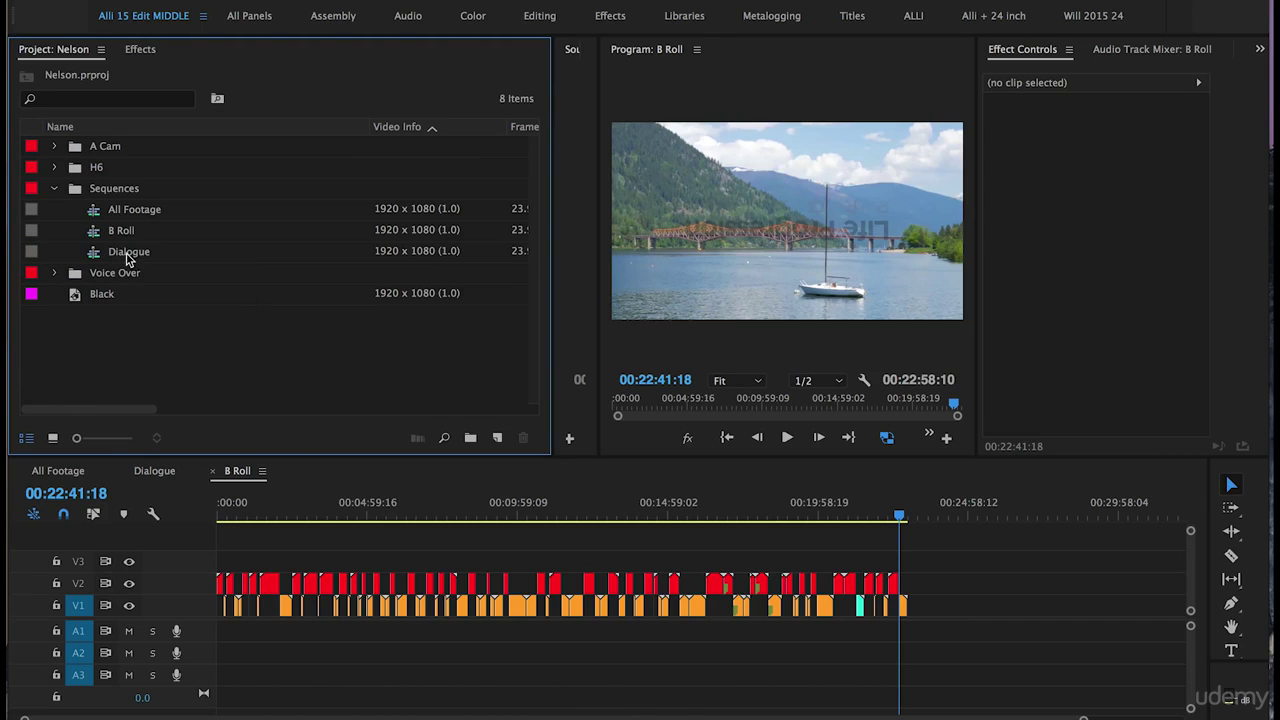
# Duplicate the Dialogue sequence and rename the copy "Rought Cut"
pyautogui.click(90, 258)
pyautogui.rightClick(90, 258)
pyautogui.click(114, 347)
pyautogui.click(119, 275)
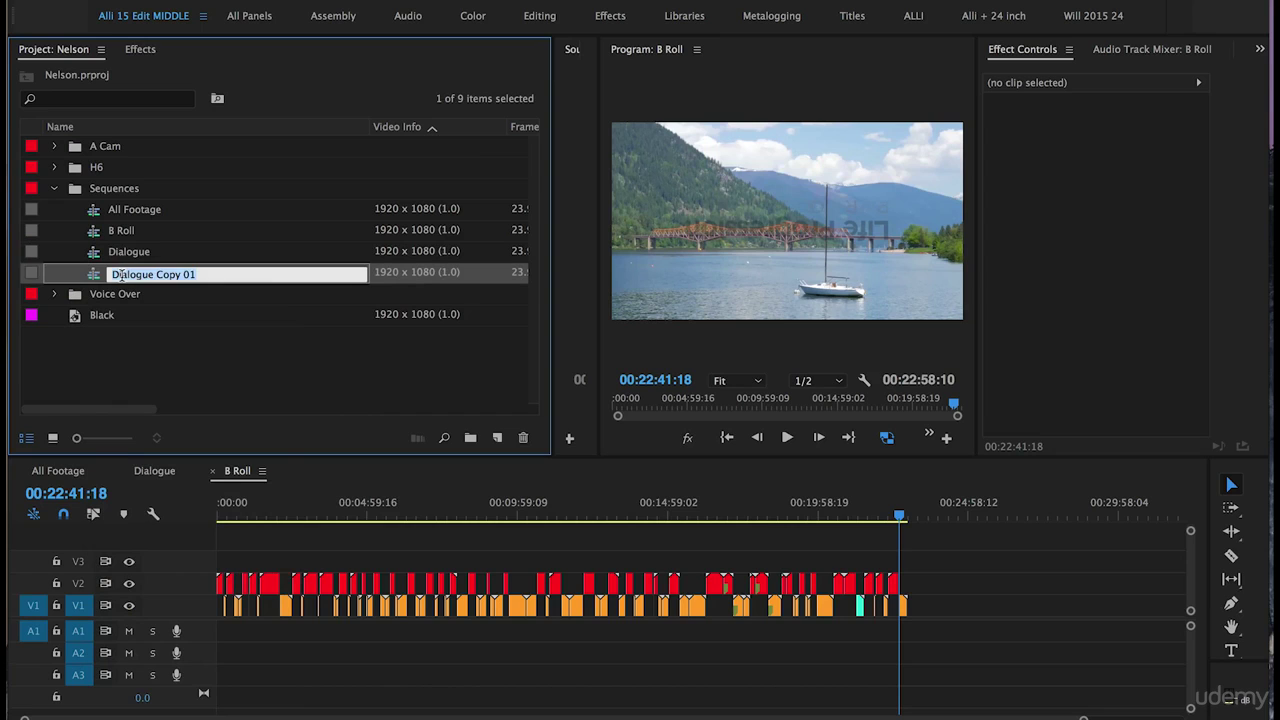
pyautogui.write('Rought Cut')
pyautogui.press('Return')
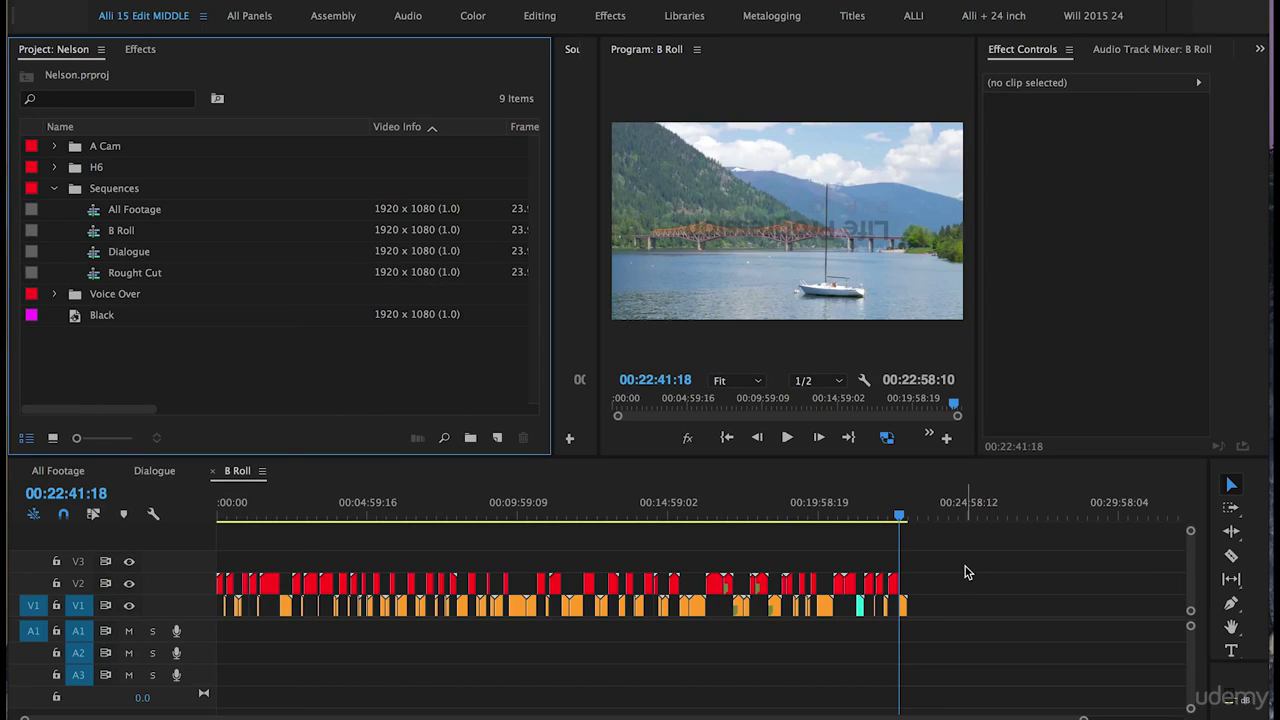
# Select all the clips on V2 in the B Roll sequence and open the Rought Cut sequence
pyautogui.moveTo(965, 566); pyautogui.dragTo(180, 590)
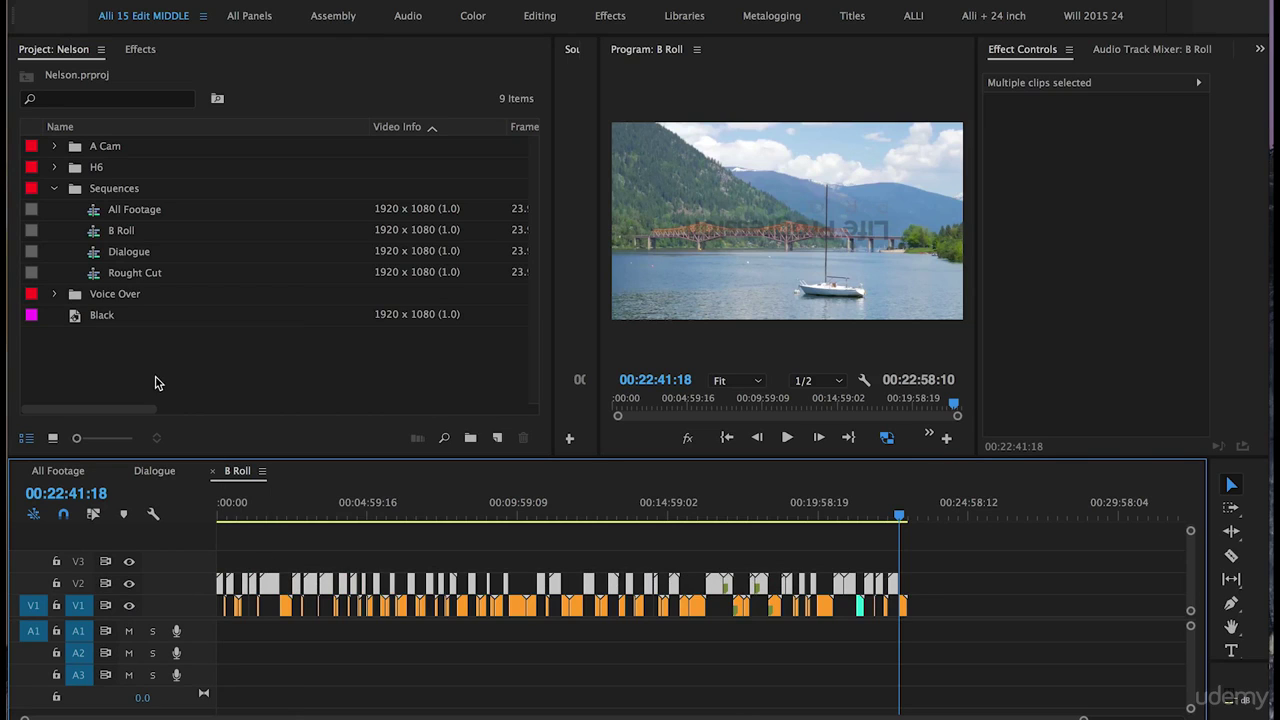
pyautogui.moveTo(94, 279)
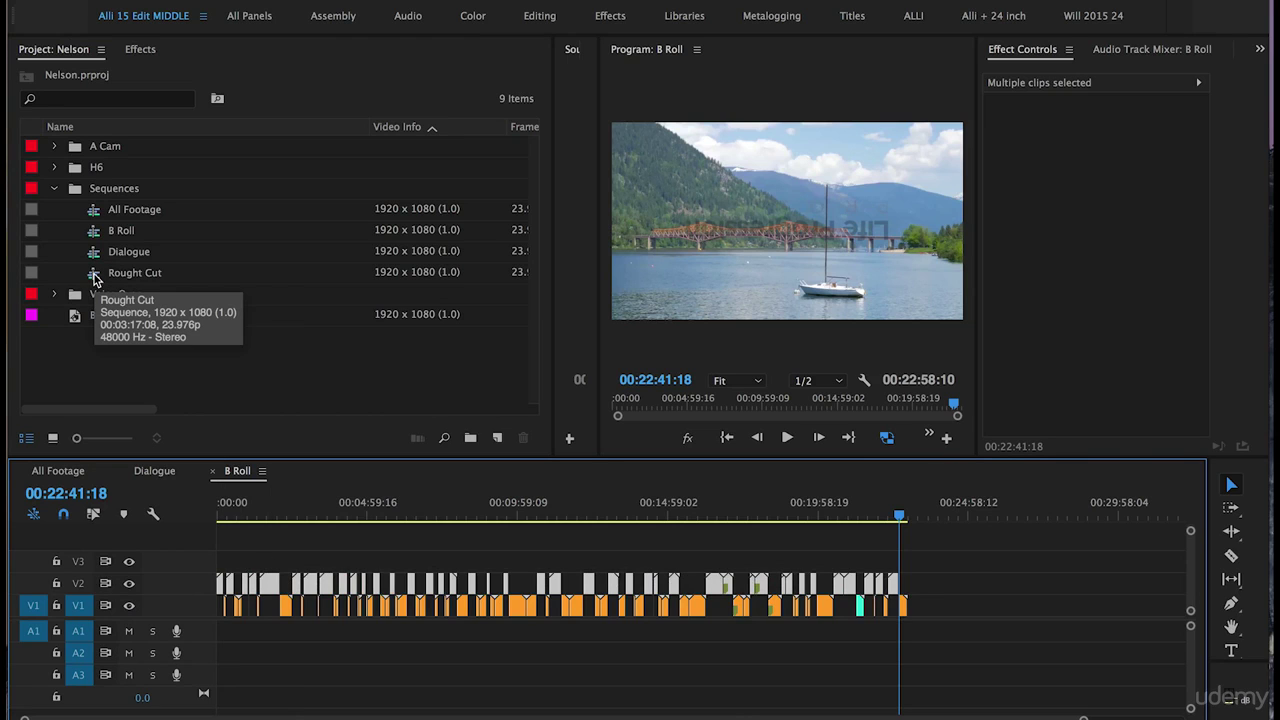
pyautogui.doubleClick(94, 279)
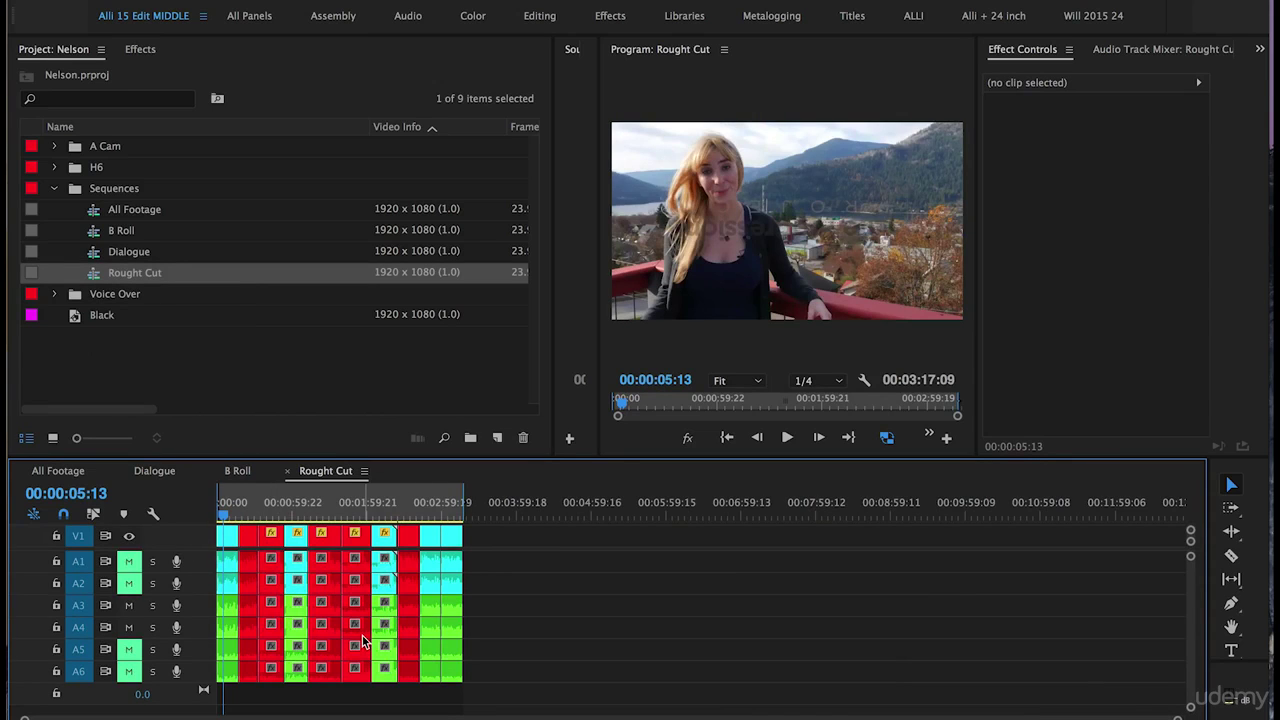
# Delete all the cyan and green clip groups from Rought Cut, keeping only the red-labelled clips
pyautogui.moveTo(492, 677); pyautogui.dragTo(429, 550)
pyautogui.press('Delete')
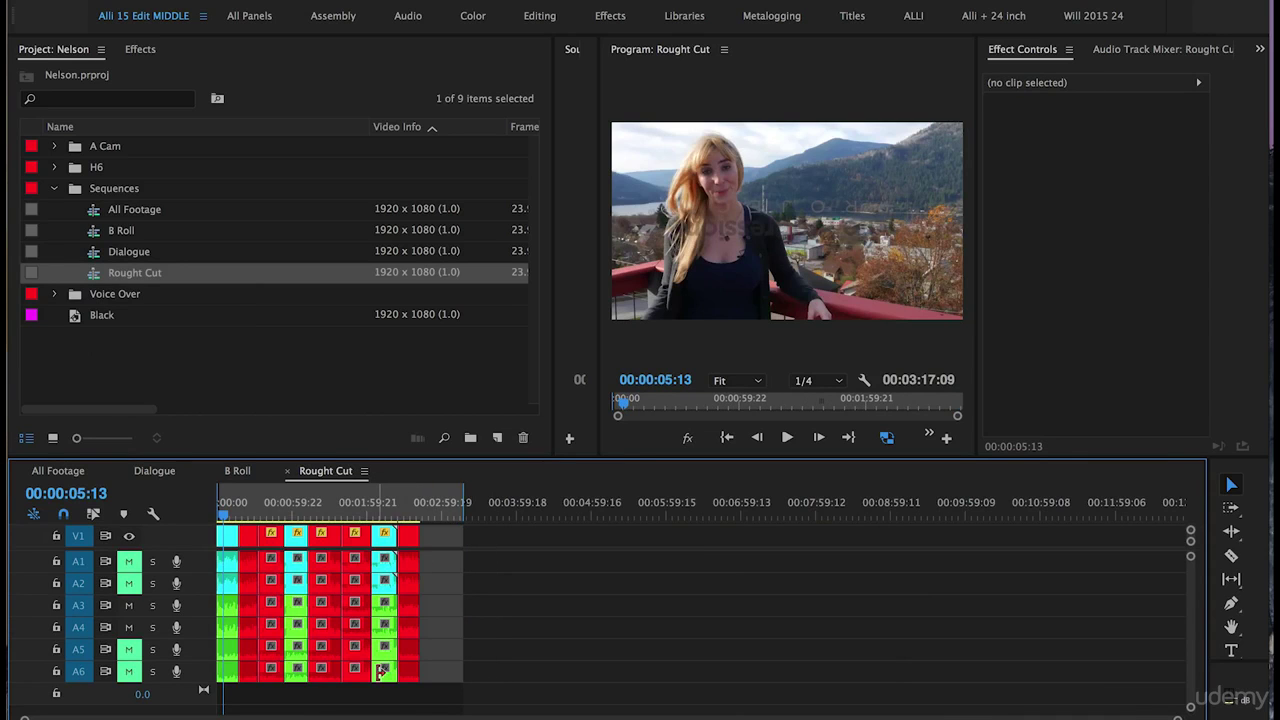
pyautogui.moveTo(384, 690); pyautogui.dragTo(388, 549)
pyautogui.press('Delete')
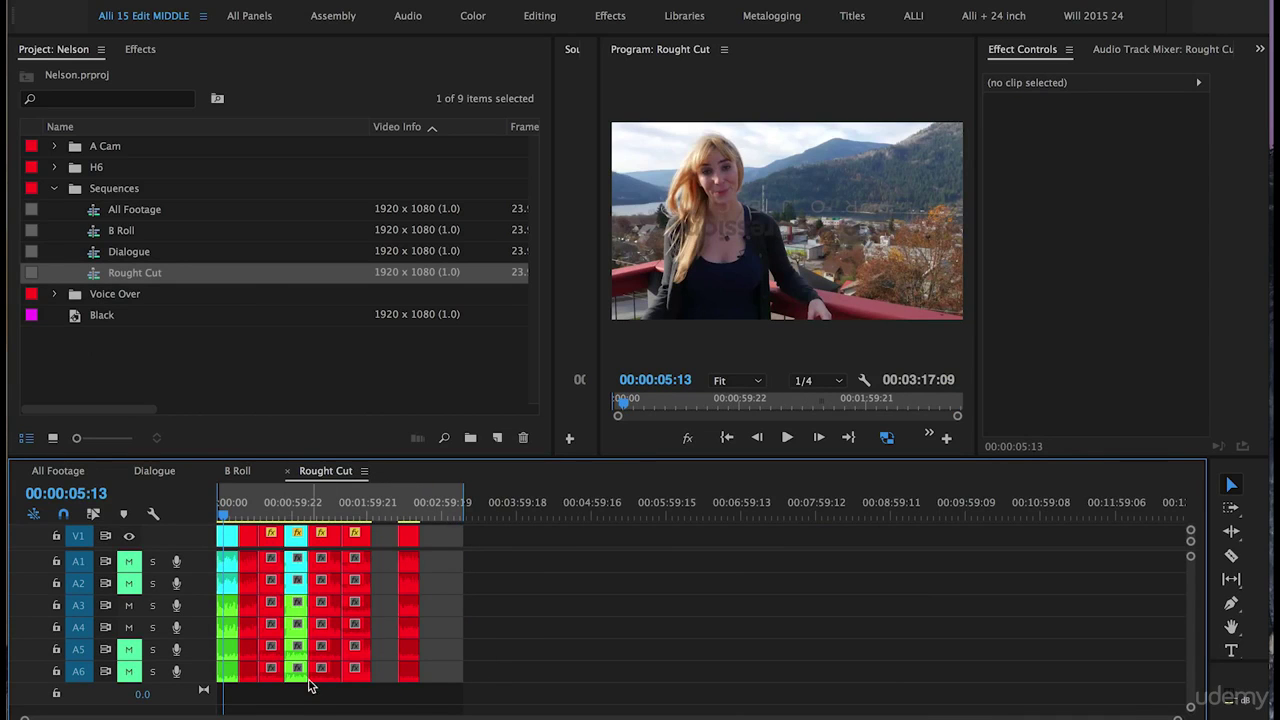
pyautogui.moveTo(300, 696); pyautogui.dragTo(297, 530)
pyautogui.press('Delete')
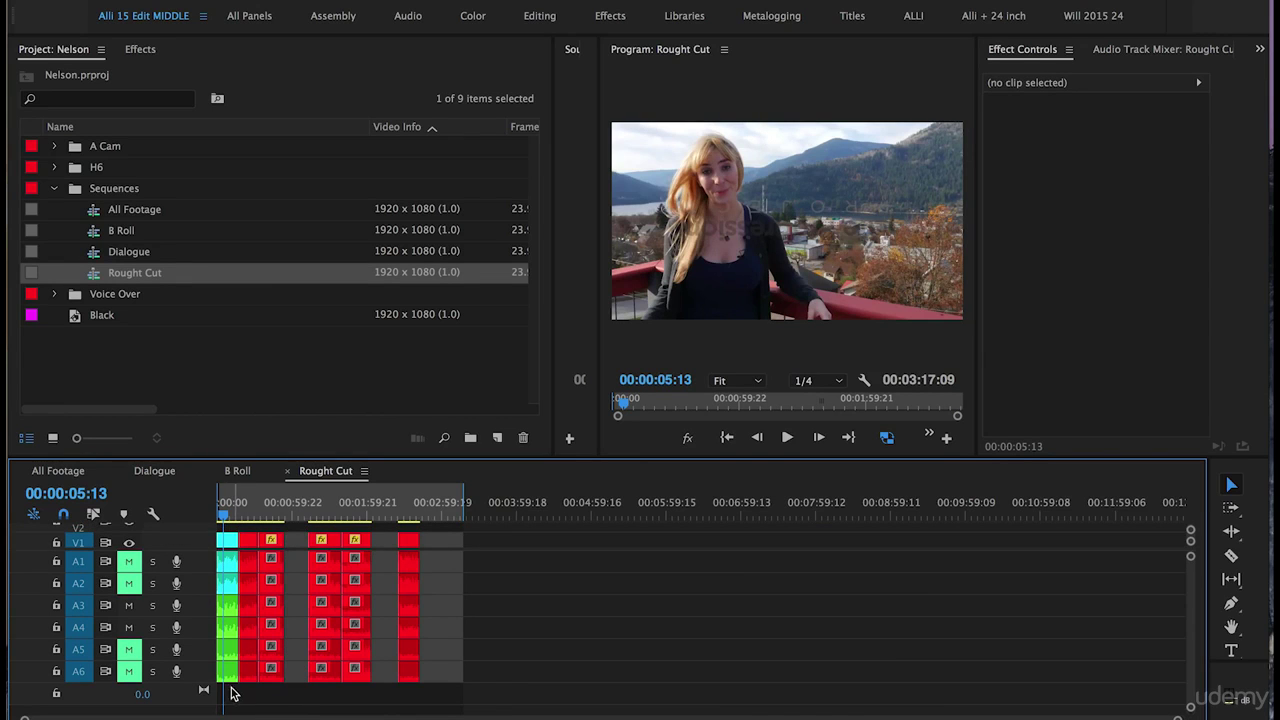
pyautogui.press('Home')
pyautogui.moveTo(228, 700); pyautogui.dragTo(228, 535)
pyautogui.press('Delete')
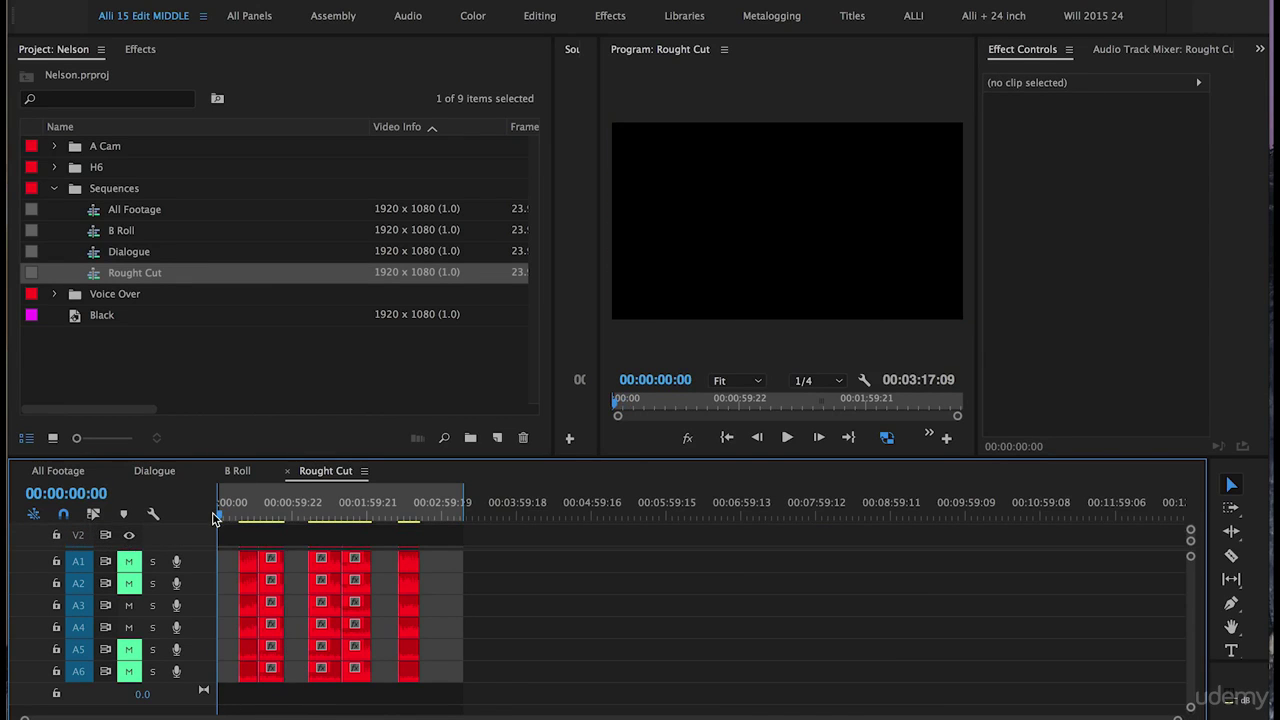
# Enlarge the video track area of Rought Cut to show V1 to V3 and target V2 instead of V1
pyautogui.moveTo(199, 548); pyautogui.dragTo(196, 585)
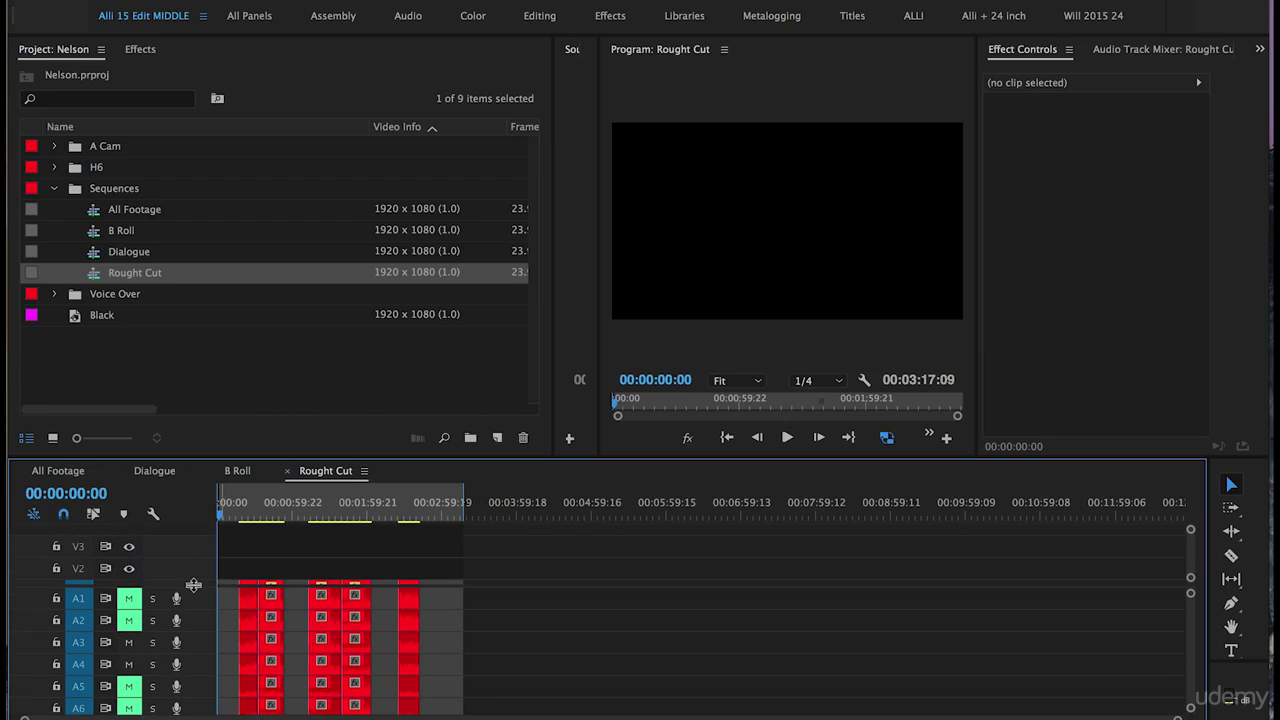
pyautogui.click(492, 510)
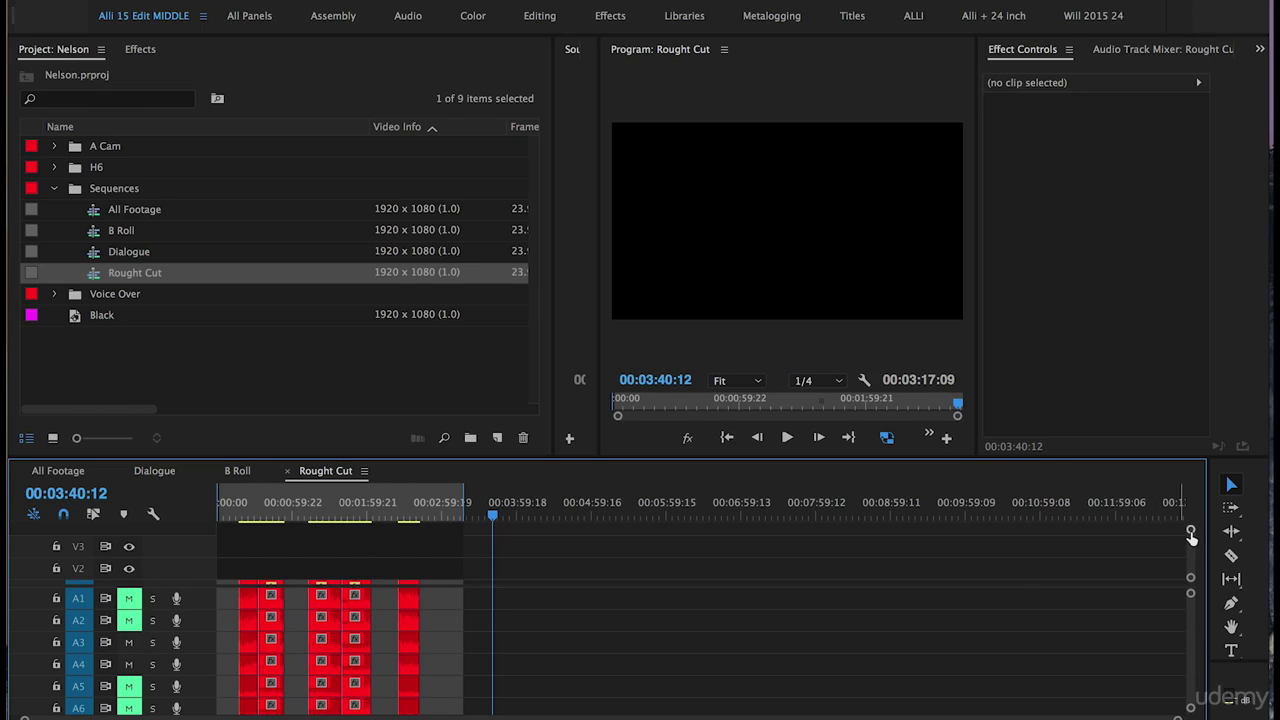
pyautogui.moveTo(1190, 531)
pyautogui.mouseDown()
pyautogui.moveTo(1190, 565)
pyautogui.moveTo(1190, 520)
pyautogui.moveTo(1191, 538)
pyautogui.mouseUp()
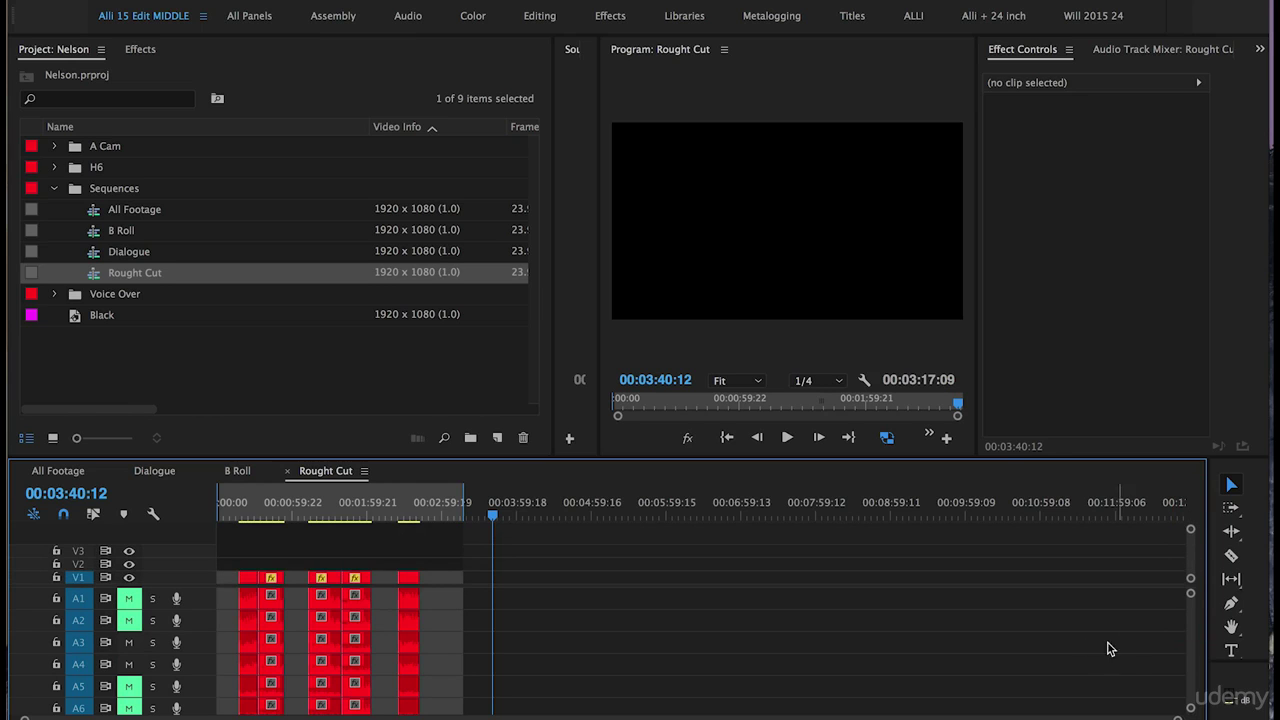
pyautogui.click(82, 565)
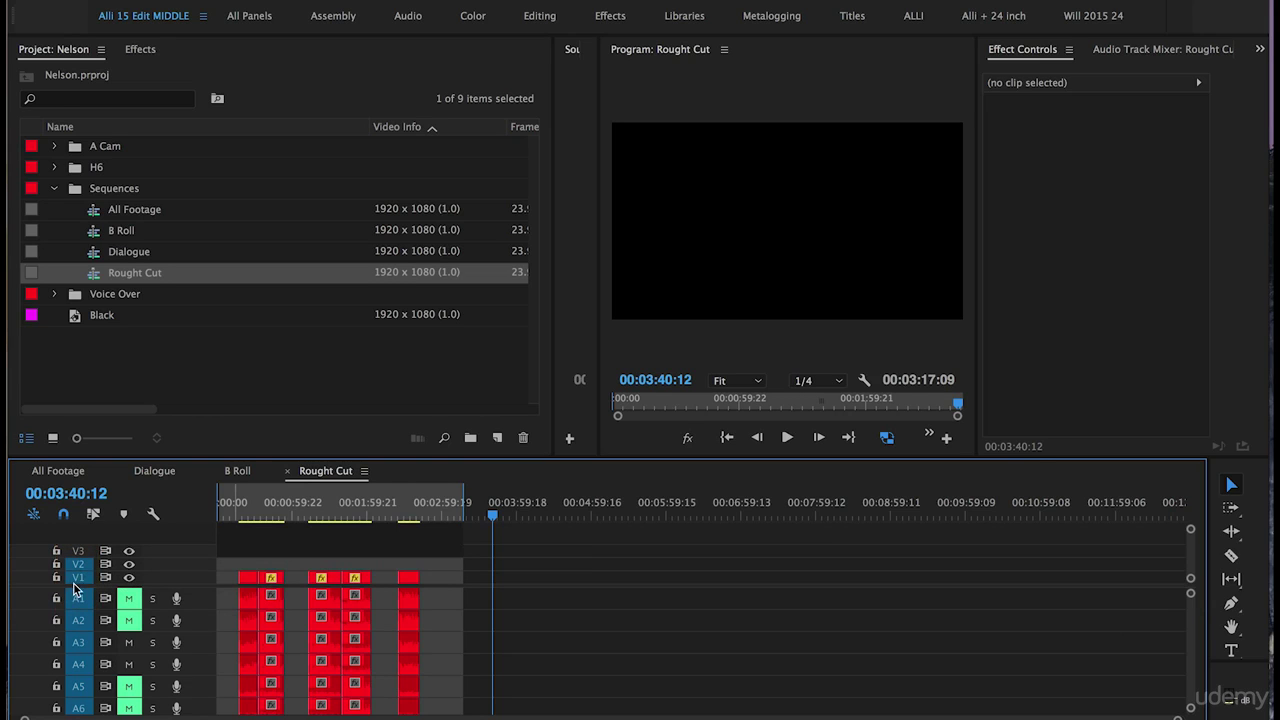
# Paste the copied B-roll clips onto V2 at 00:03:42:15, after the dialogue, and clear the sequence's In and Out points
pyautogui.click(496, 509)
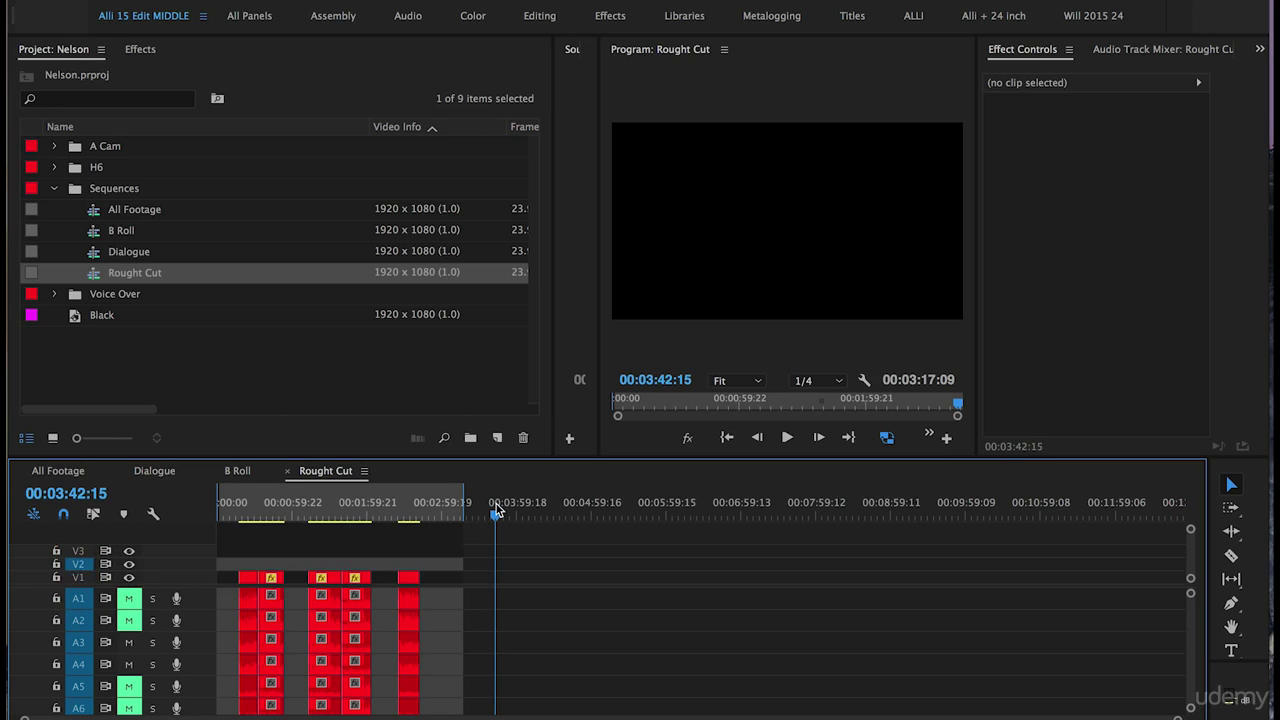
pyautogui.hotkey('ctrl', 'v')
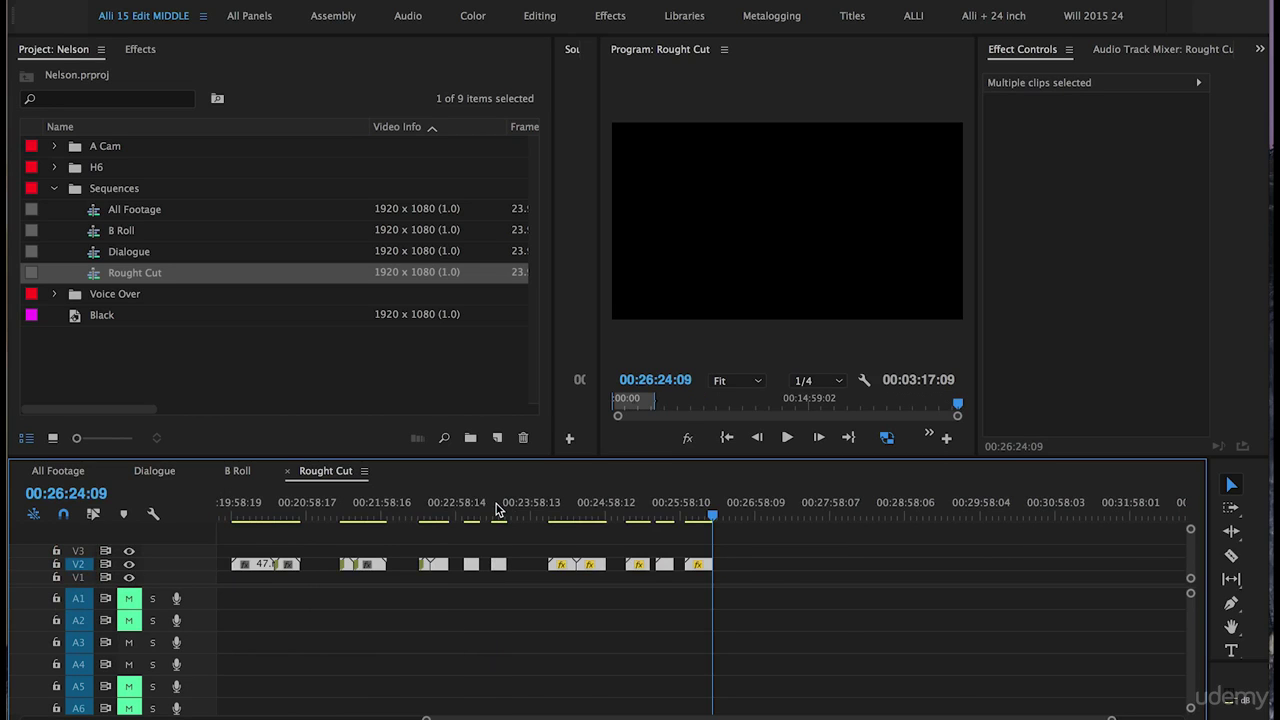
pyautogui.press('-')
pyautogui.press('-')
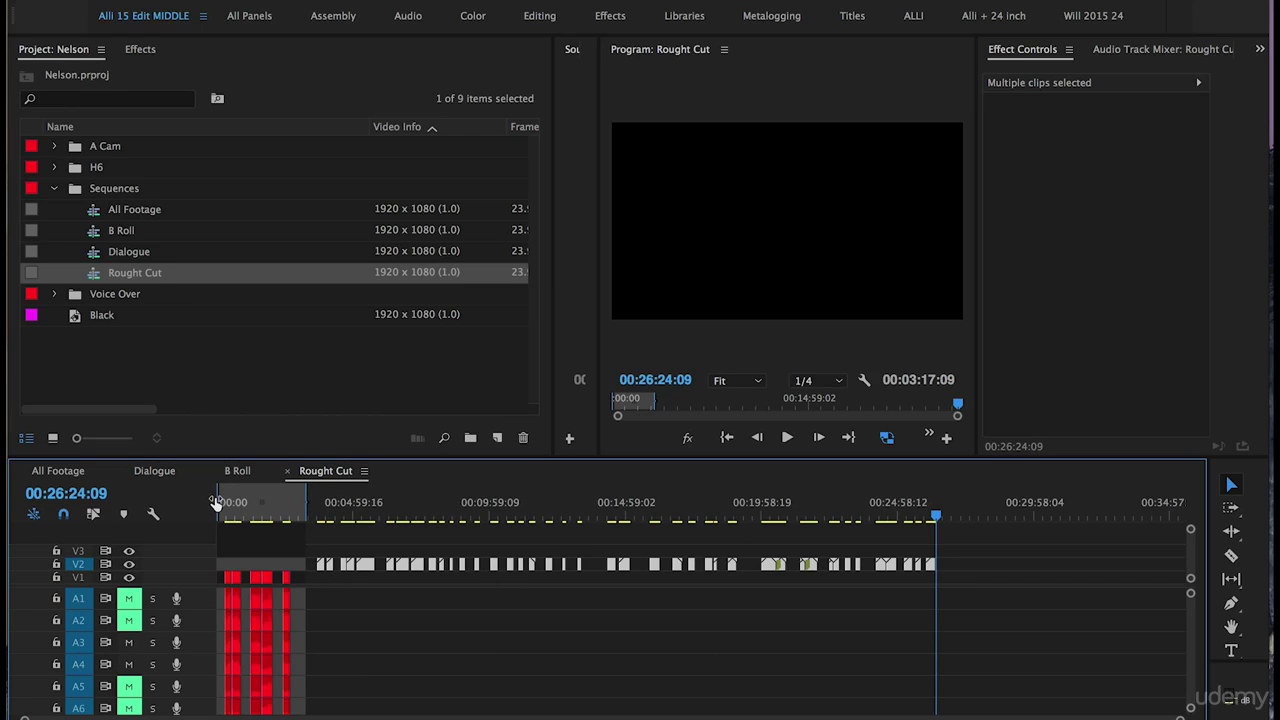
pyautogui.rightClick(273, 515)
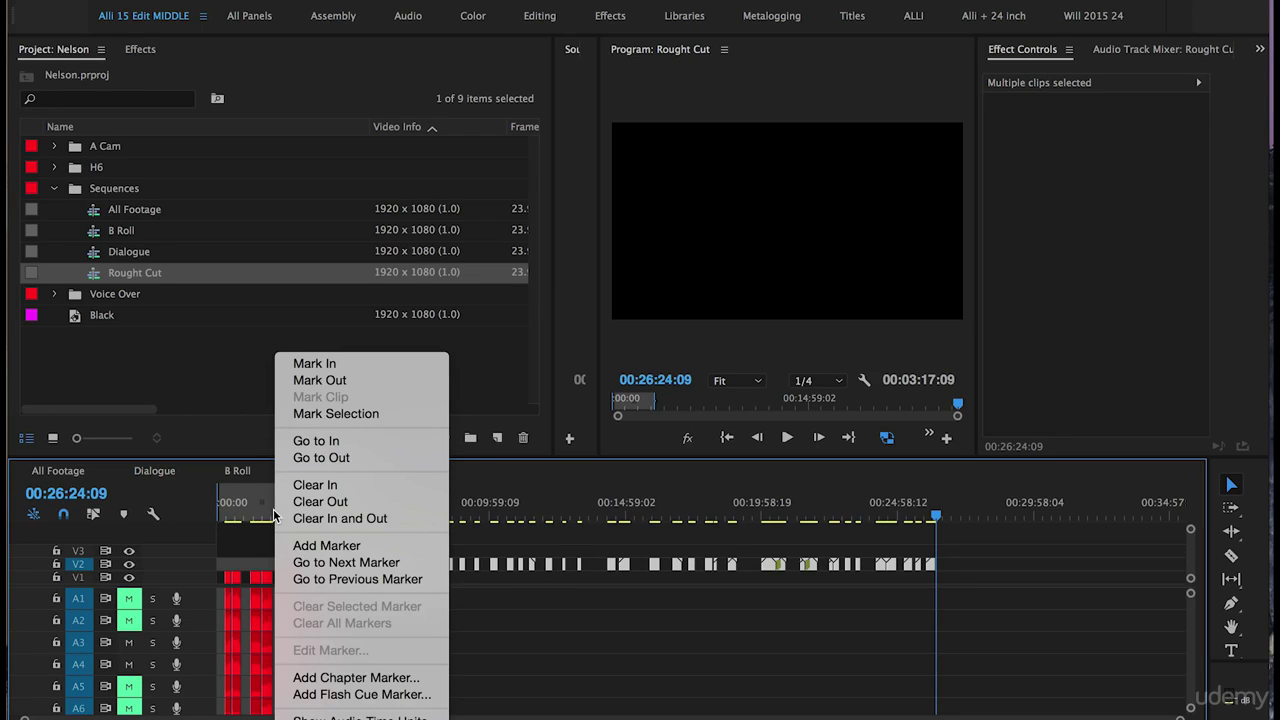
pyautogui.click(305, 518)
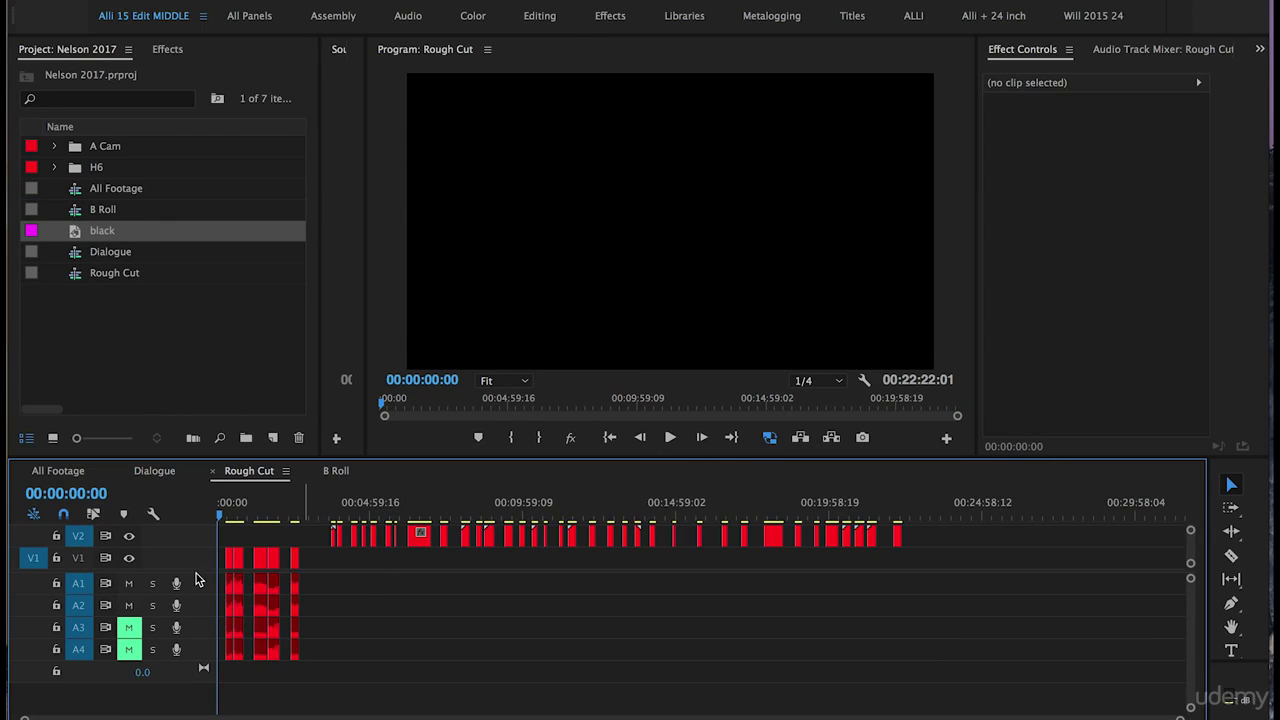
# Place the black clip on V3 above the B-roll and stretch it to span from before the first clip to past the last
pyautogui.moveTo(198, 571); pyautogui.dragTo(197, 643)
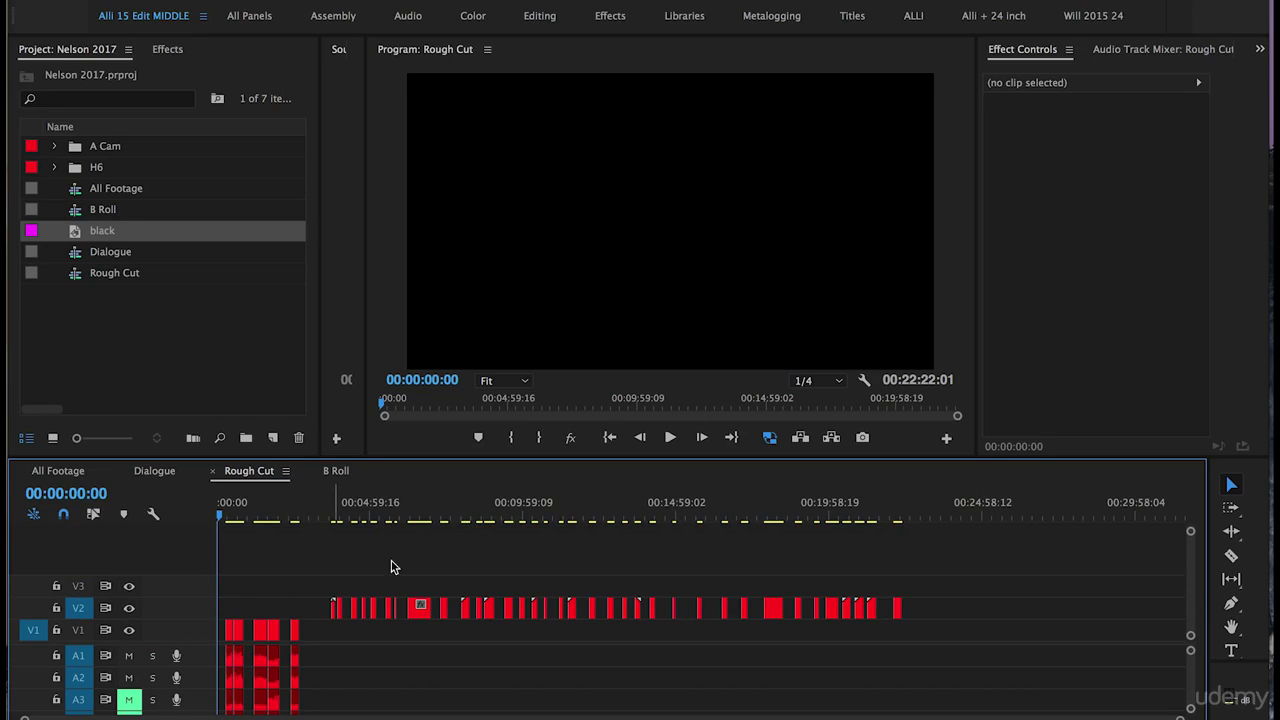
pyautogui.moveTo(64, 233); pyautogui.dragTo(932, 582)
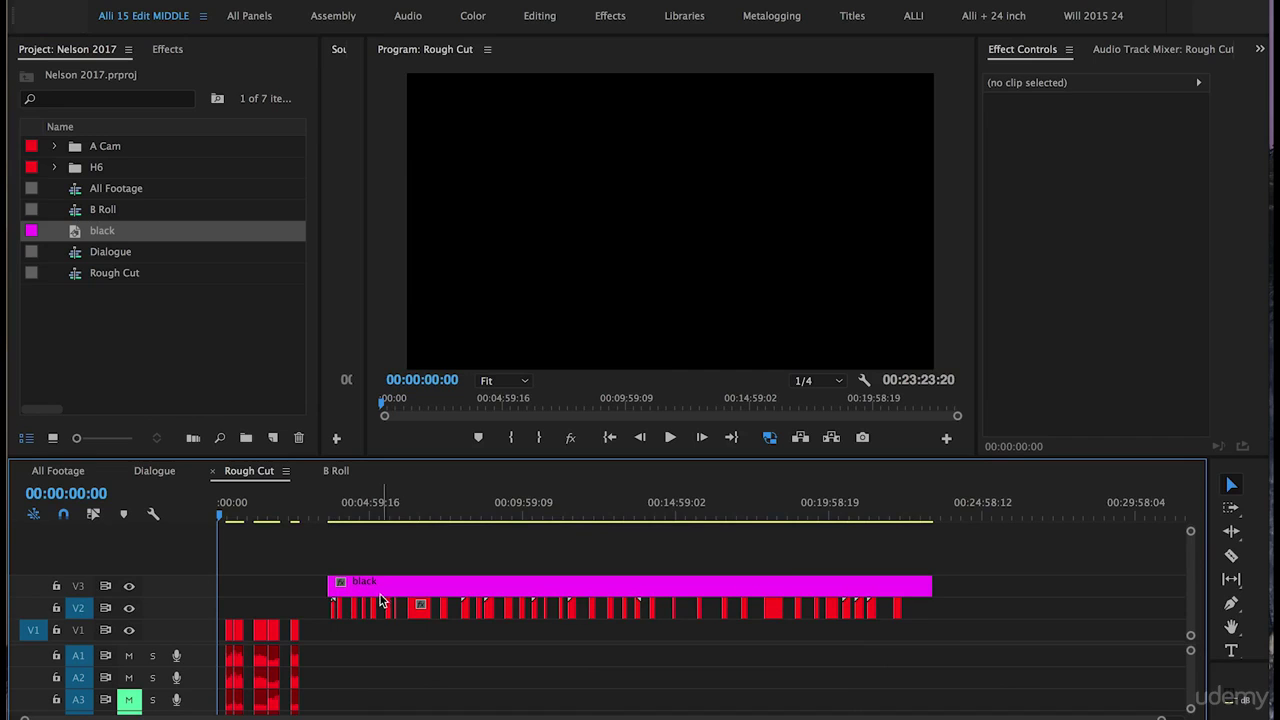
pyautogui.moveTo(320, 587); pyautogui.dragTo(327, 587)
pyautogui.moveTo(331, 587); pyautogui.dragTo(317, 586)
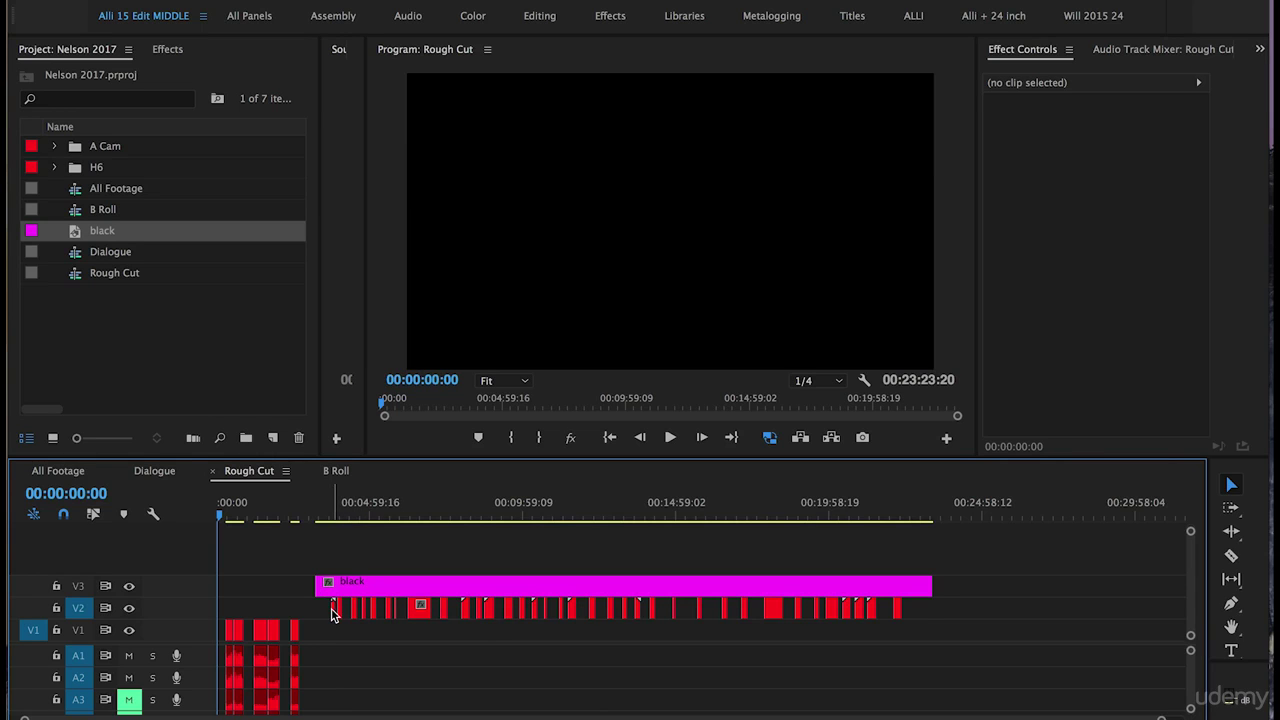
# Select all the B-roll clips on V2, move them up onto the black clip on V3 and back down to cut it into gap pieces
pyautogui.moveTo(896, 520); pyautogui.dragTo(908, 526)
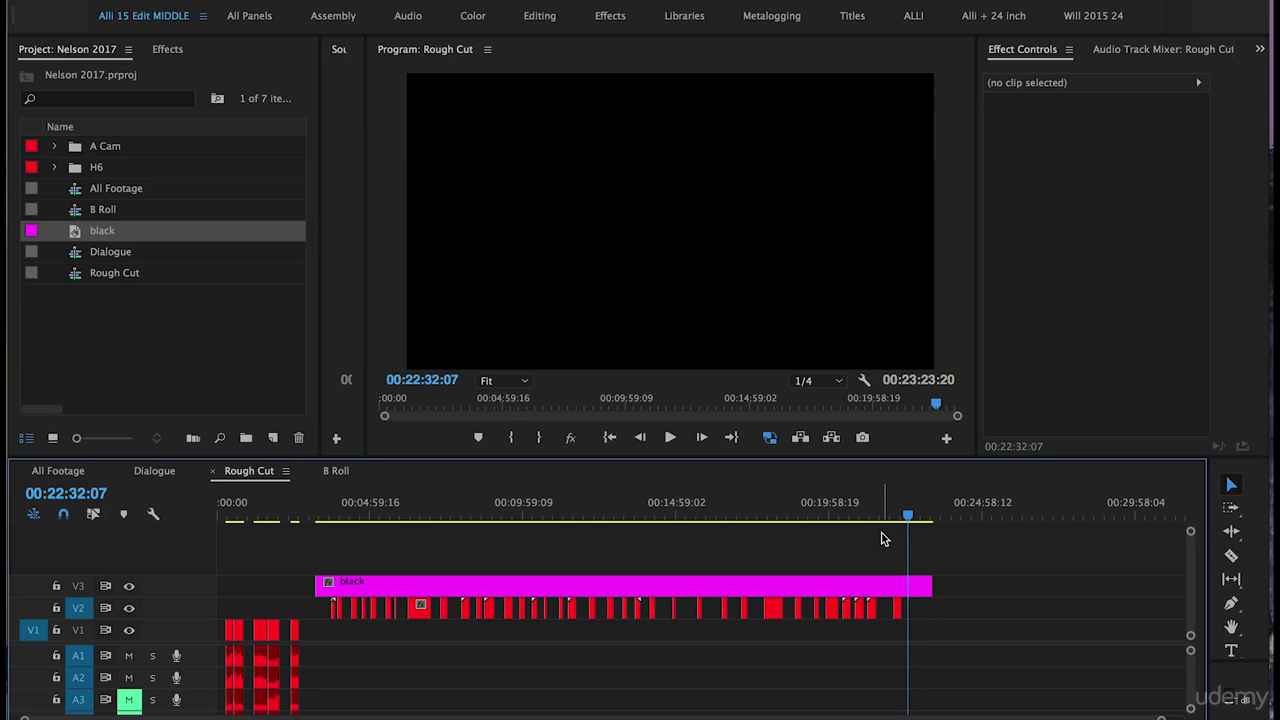
pyautogui.moveTo(937, 620); pyautogui.dragTo(327, 606)
pyautogui.moveTo(423, 608)
pyautogui.mouseDown()
pyautogui.moveTo(423, 590)
pyautogui.moveTo(423, 612)
pyautogui.mouseUp()
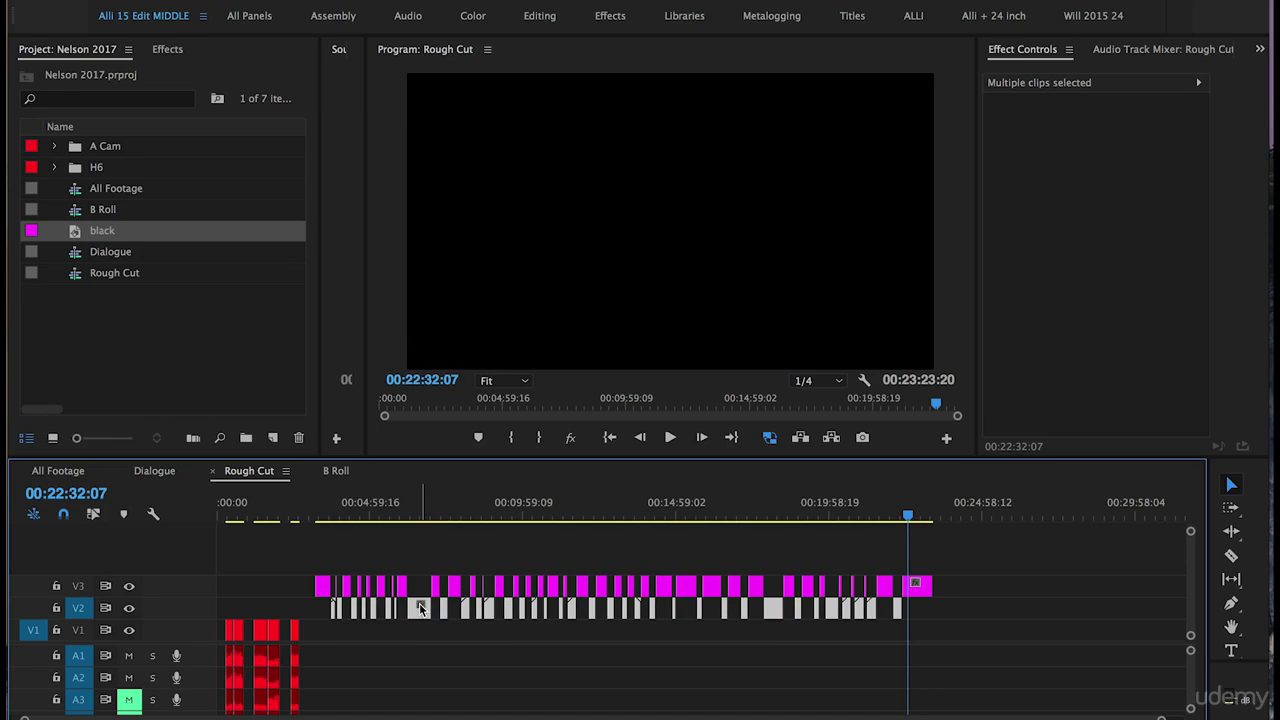
# Ripple delete all the remaining black pieces on V3 to close the gaps between the B-roll clips, and scrub through the result
pyautogui.moveTo(988, 573); pyautogui.dragTo(290, 572)
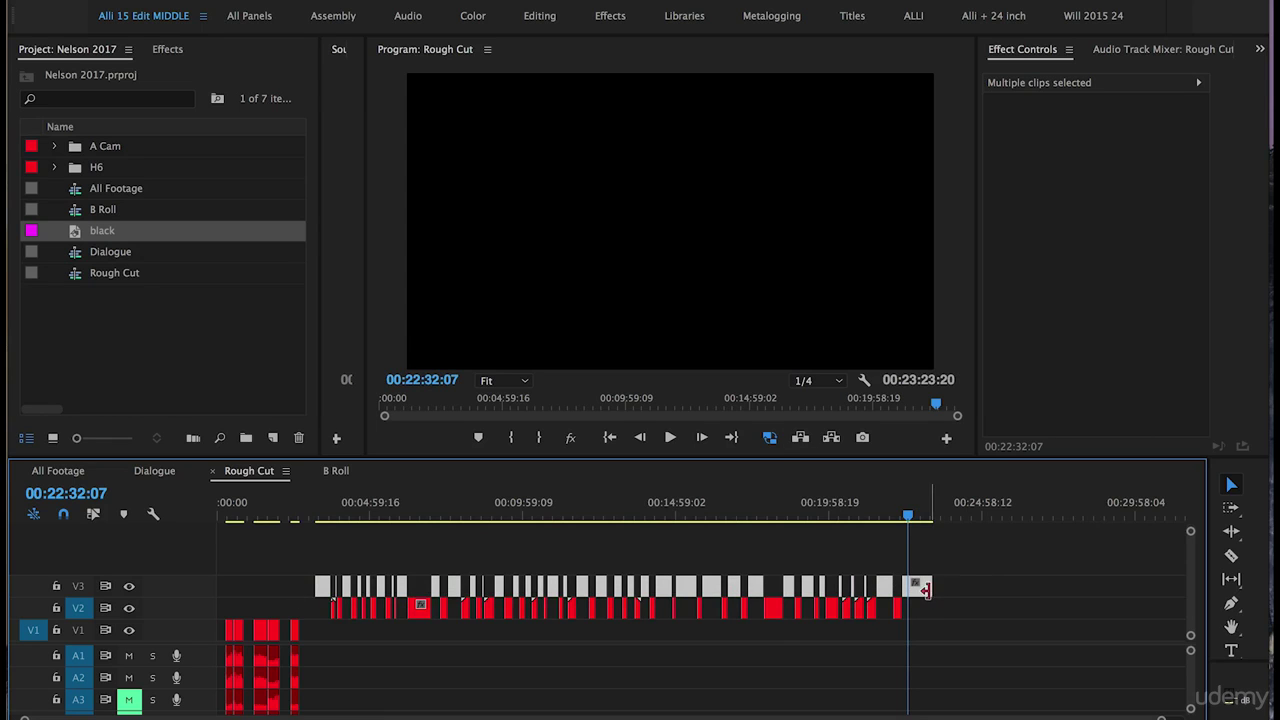
pyautogui.rightClick(924, 593)
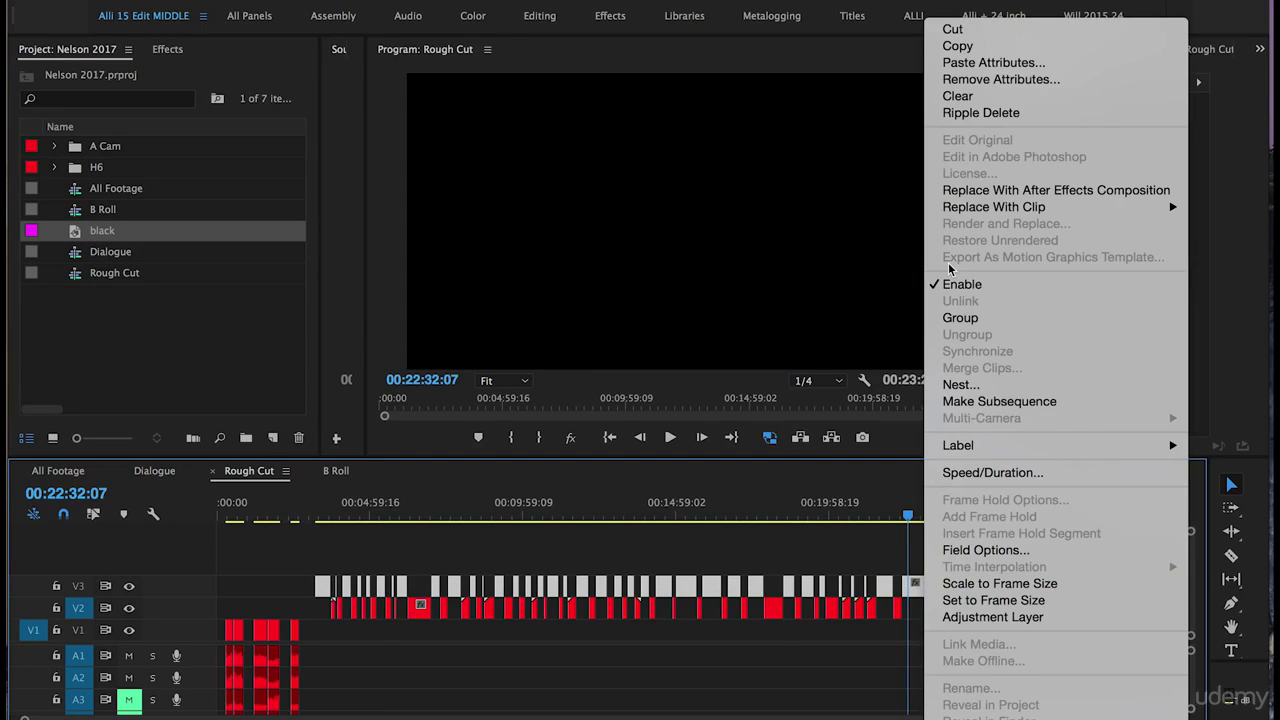
pyautogui.click(978, 113)
pyautogui.moveTo(316, 516); pyautogui.dragTo(530, 558)
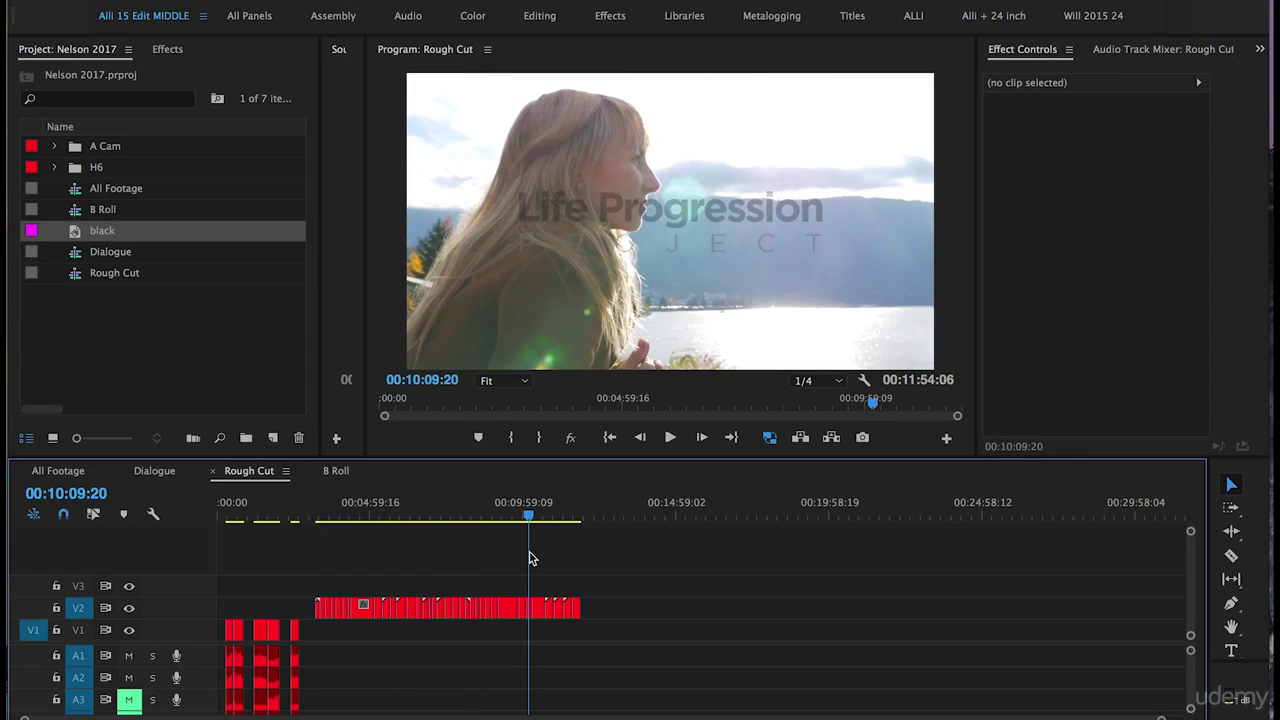